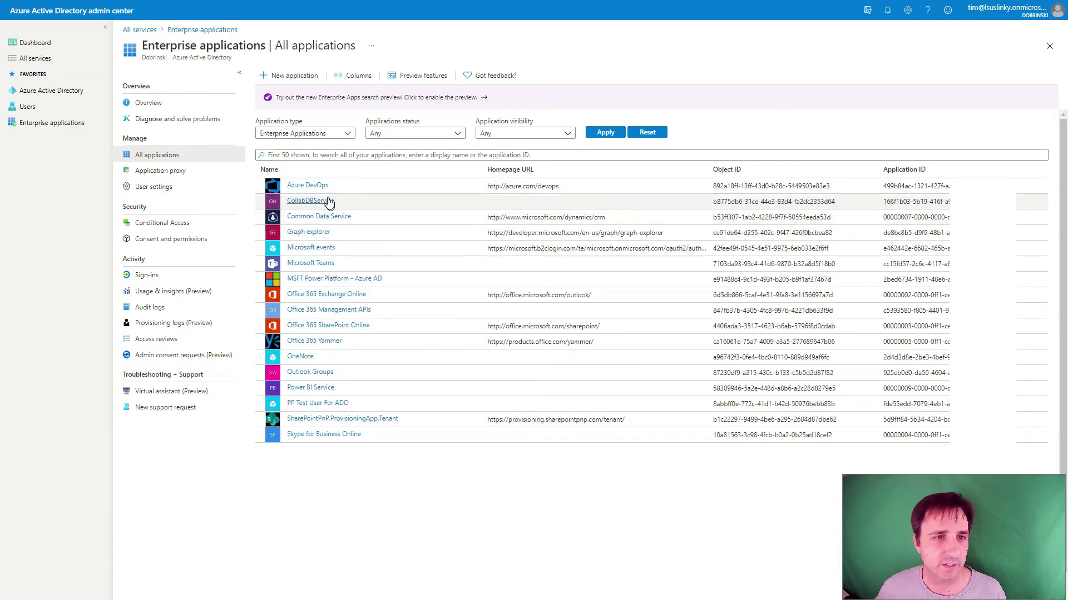
- Create a non-gallery enterprise application named "Power Apps DevOps Ent App" with the option to integrate any other application
left_click(301, 76)
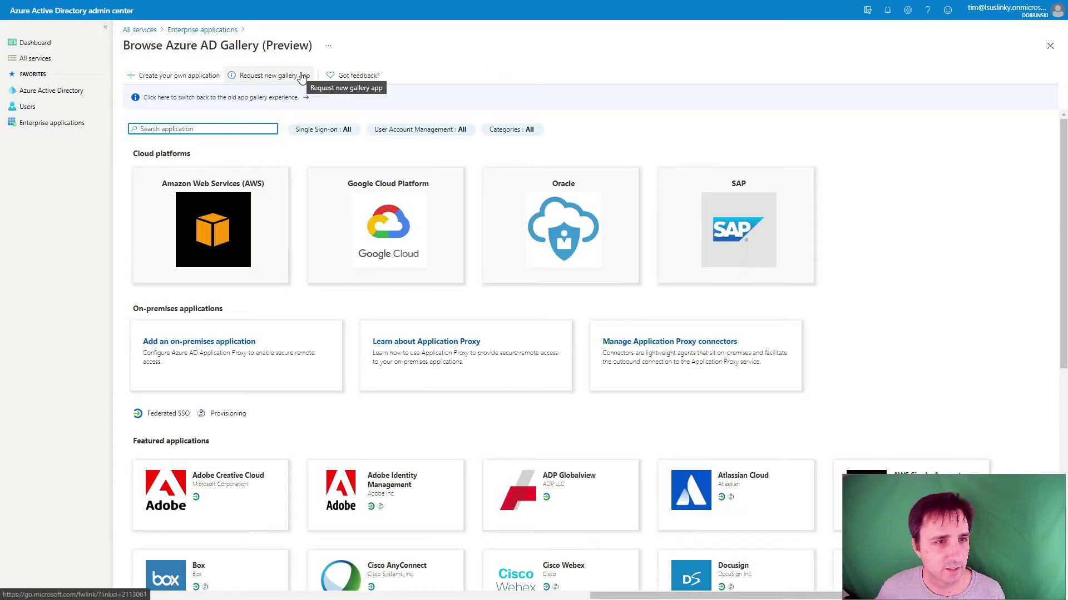
left_click(166, 78)
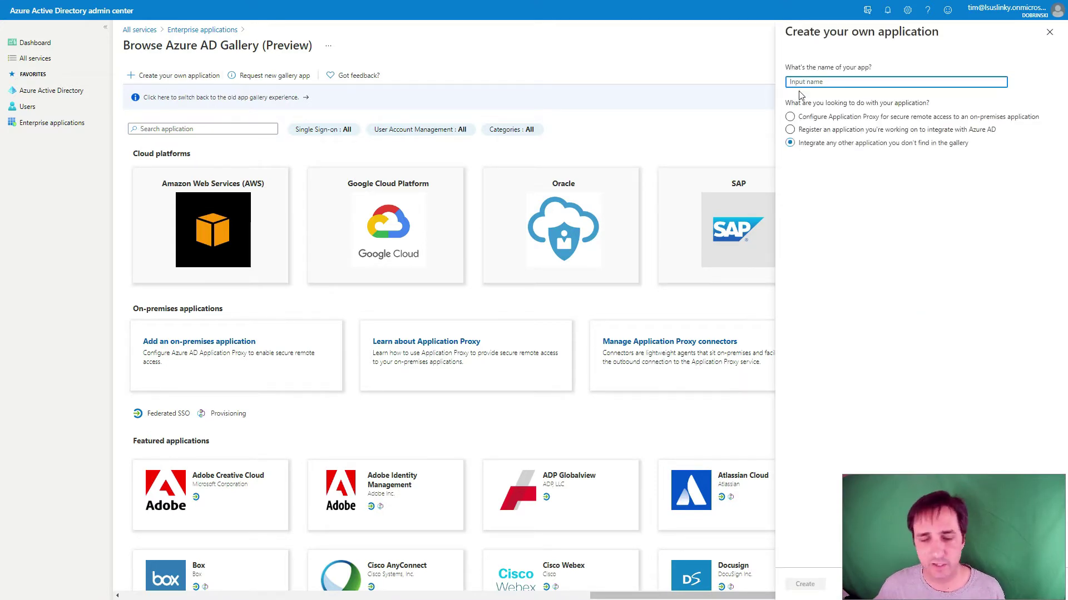
type("POwer P")
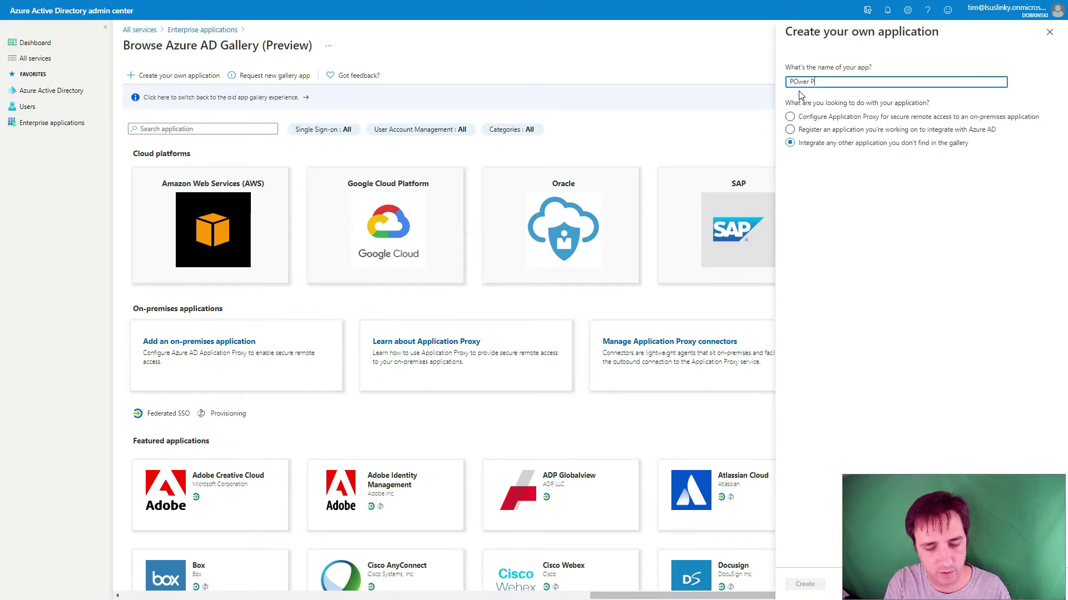
key("BackSpace")
key("BackSpace")
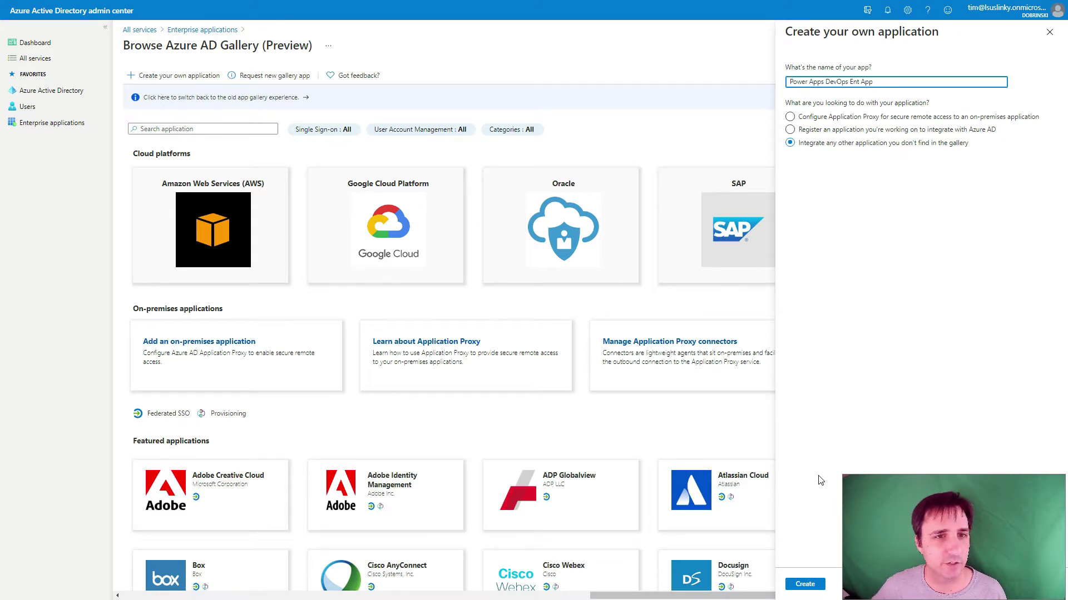
left_click_drag(865, 486, 61, 489)
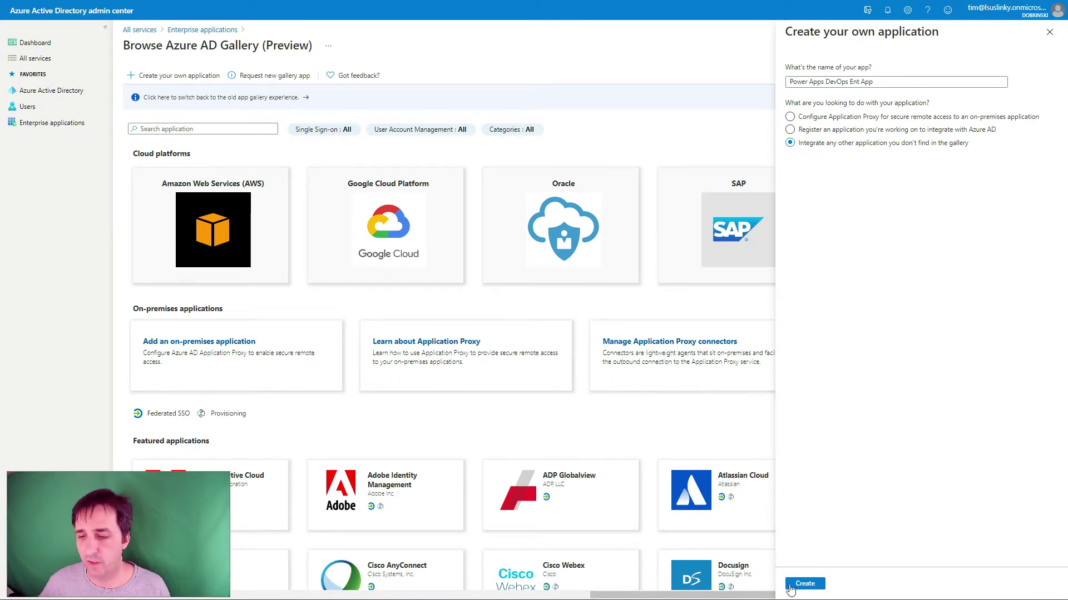
left_click(804, 584)
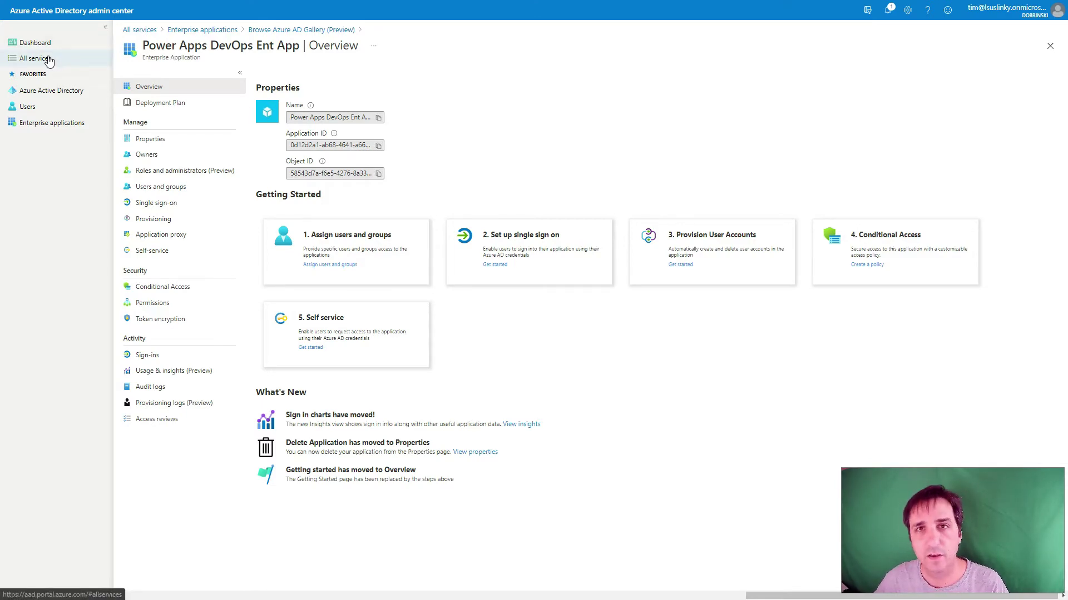
- Open the Power Apps DevOps Ent App registration from the list of all app registrations in the directory
left_click(49, 59)
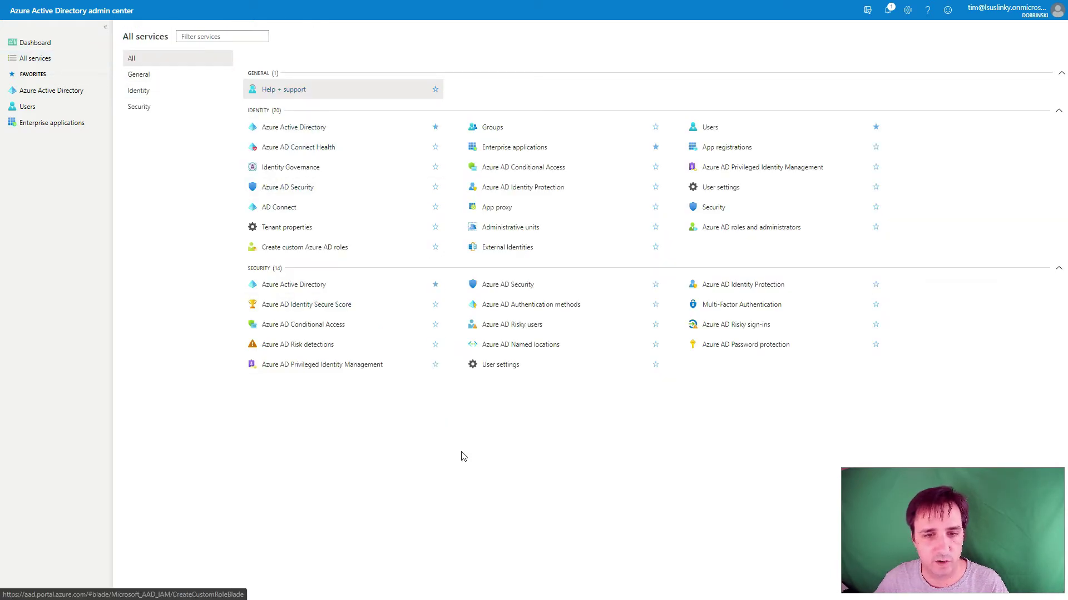
left_click(726, 150)
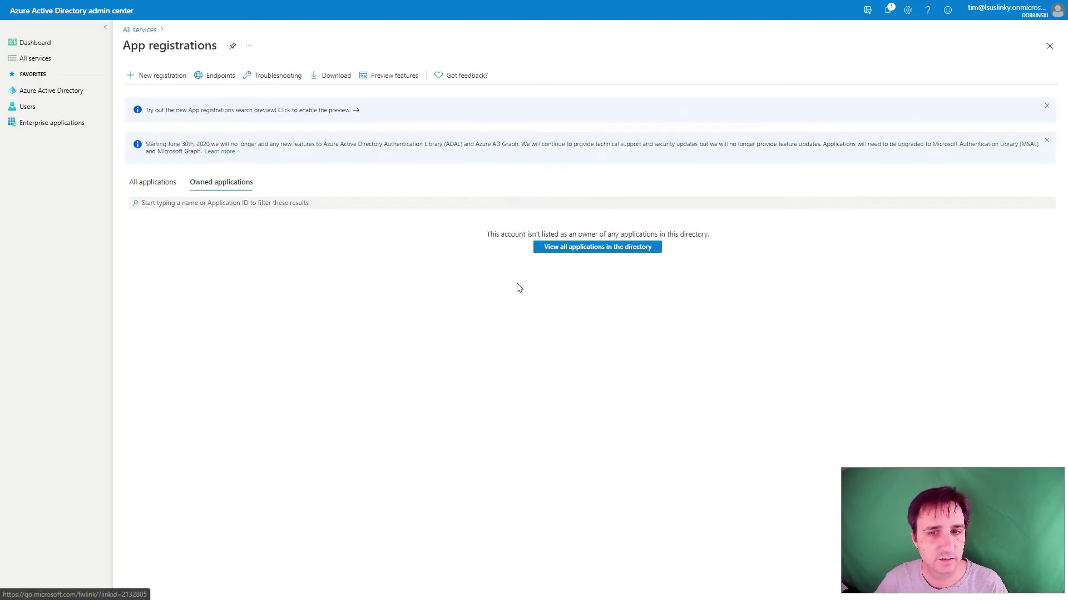
left_click(575, 248)
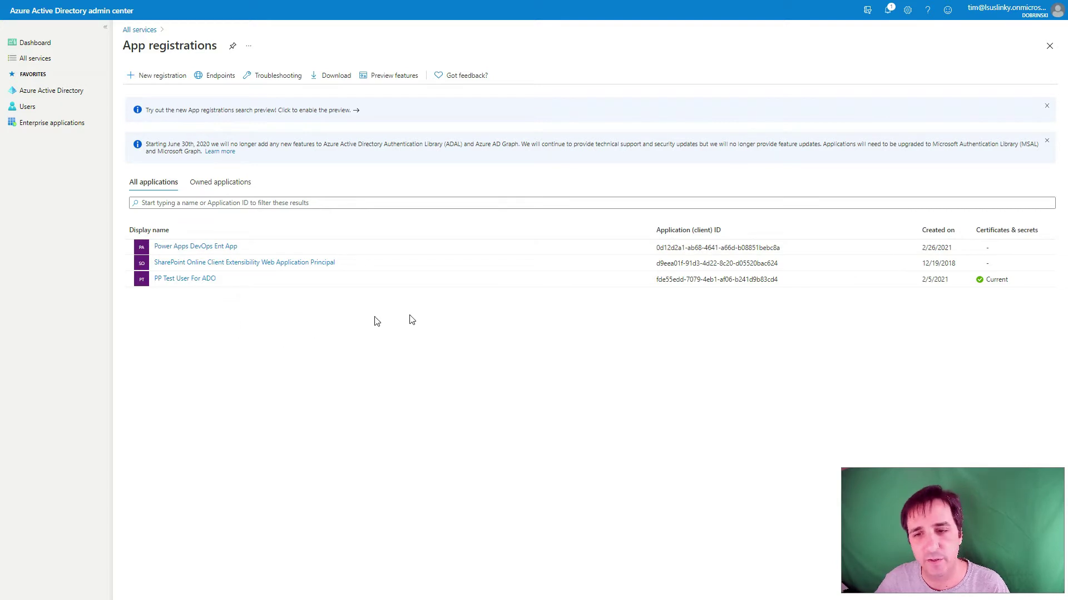
left_click(222, 251)
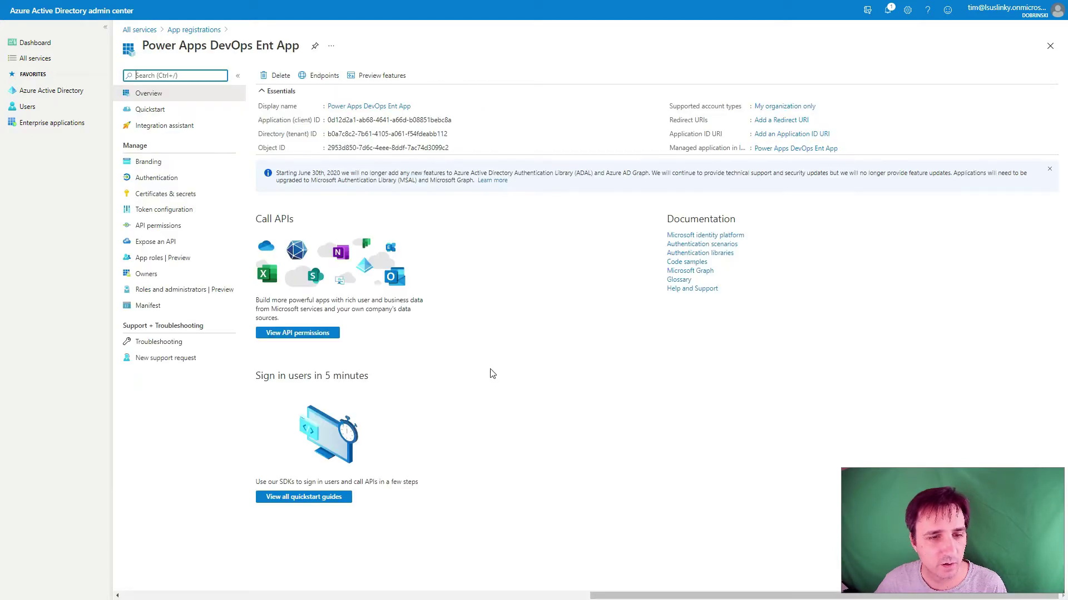
- Add the Azure DevOps delegated permission user_impersonation to the app's API permissions
left_click(307, 333)
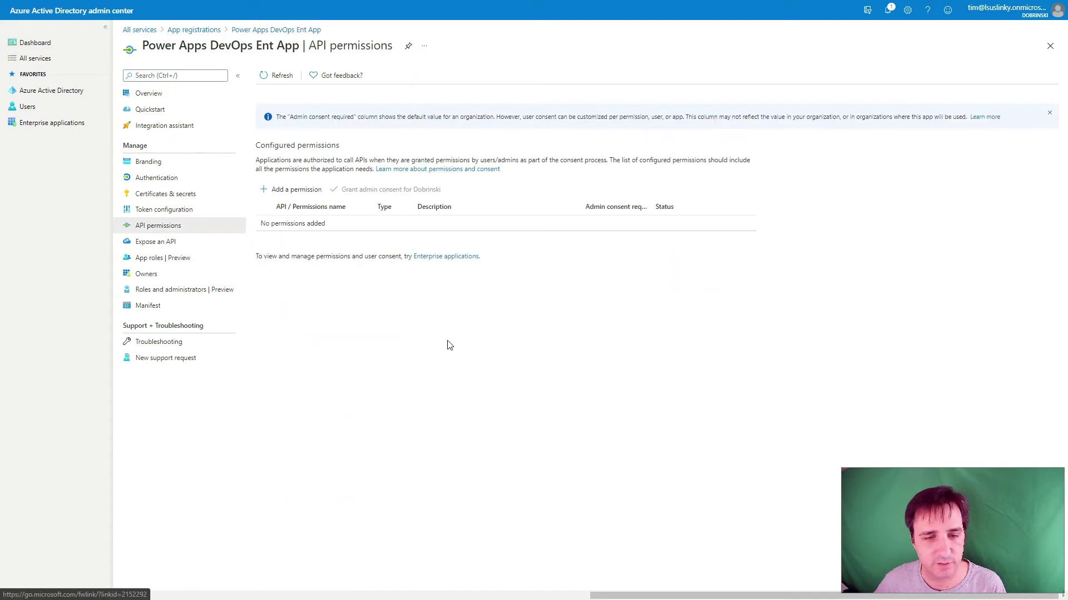
left_click(300, 195)
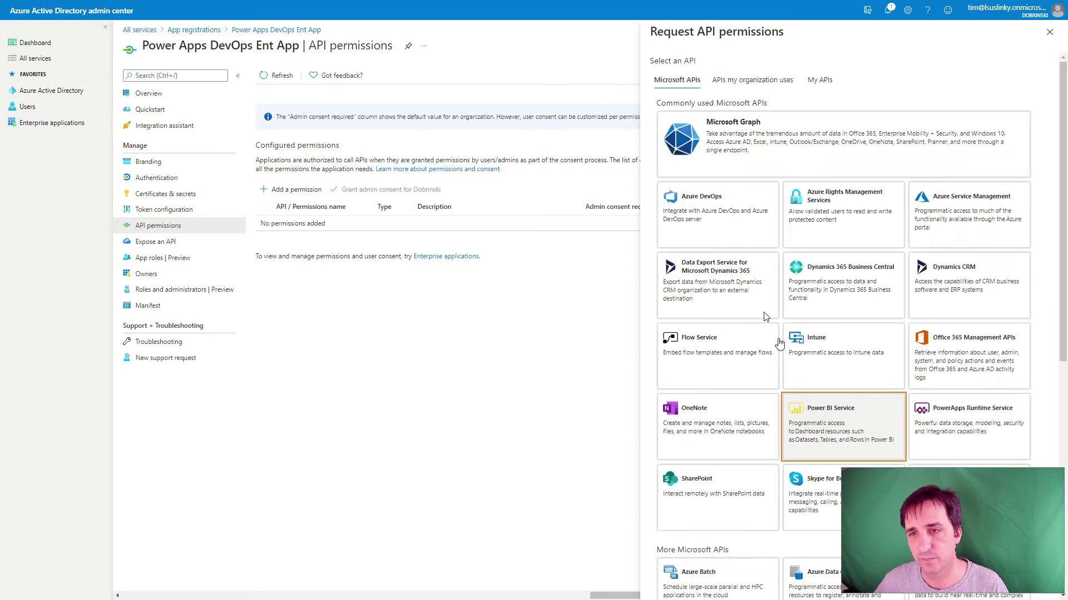
left_click(703, 218)
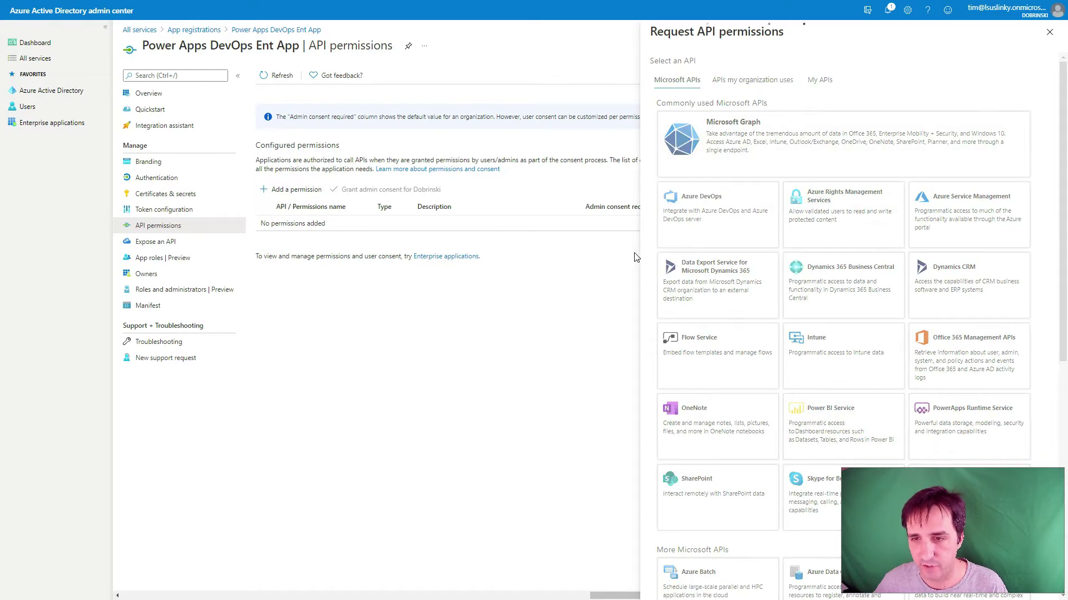
left_click(657, 303)
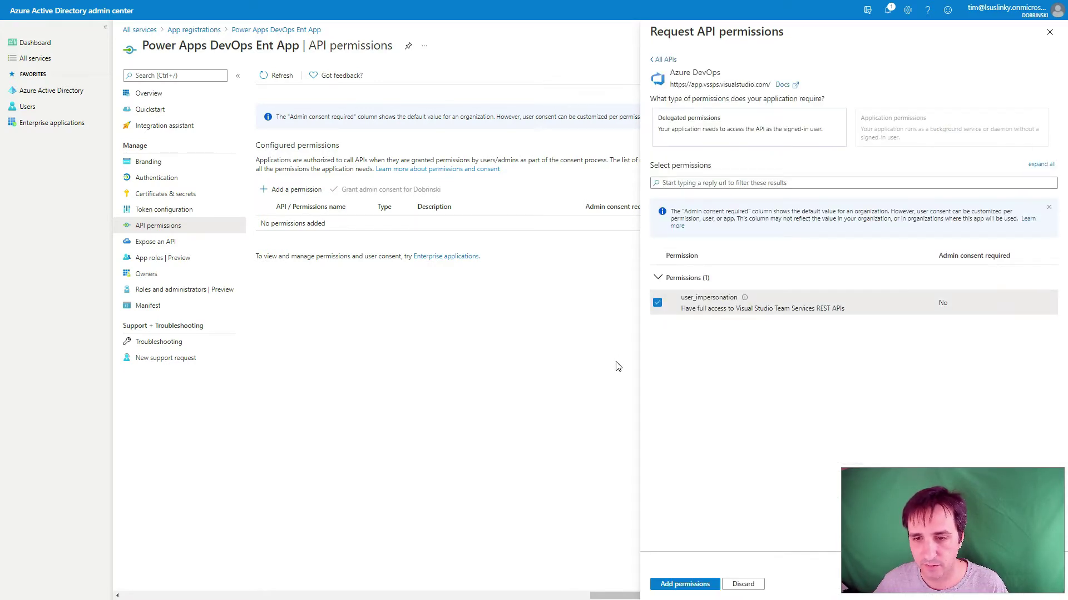
left_click(684, 584)
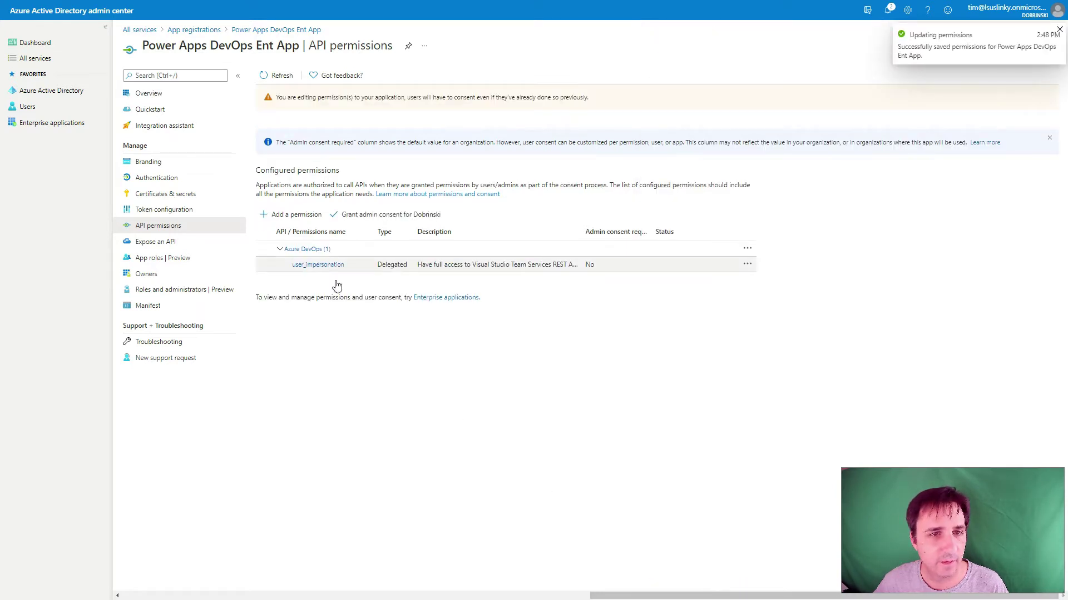
- Add the PowerApps Runtime Service delegated permission user_impersonation to the app's API permissions
left_click(298, 216)
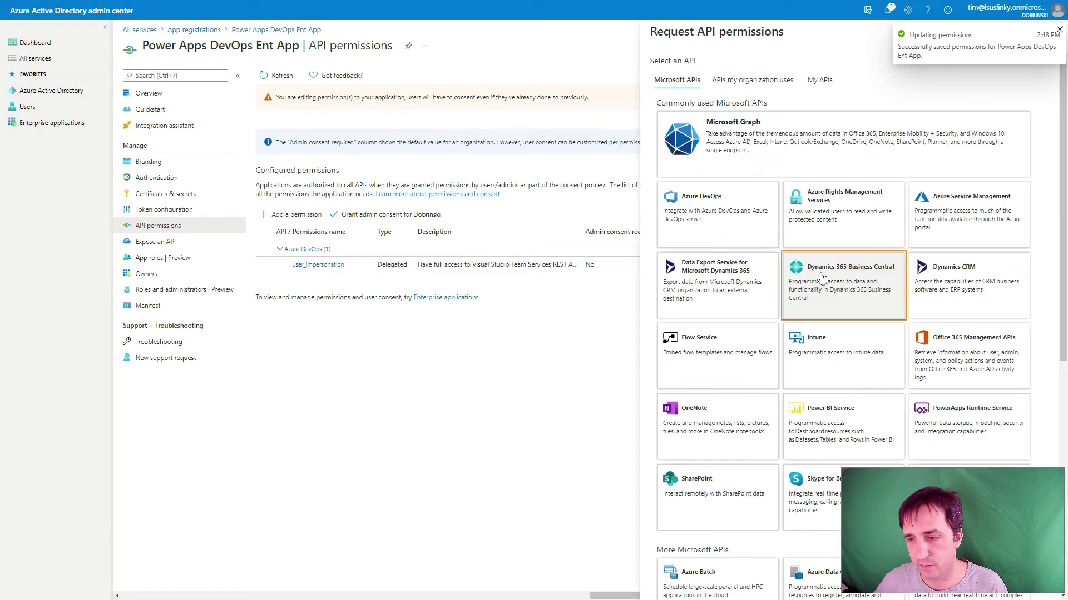
left_click(925, 413)
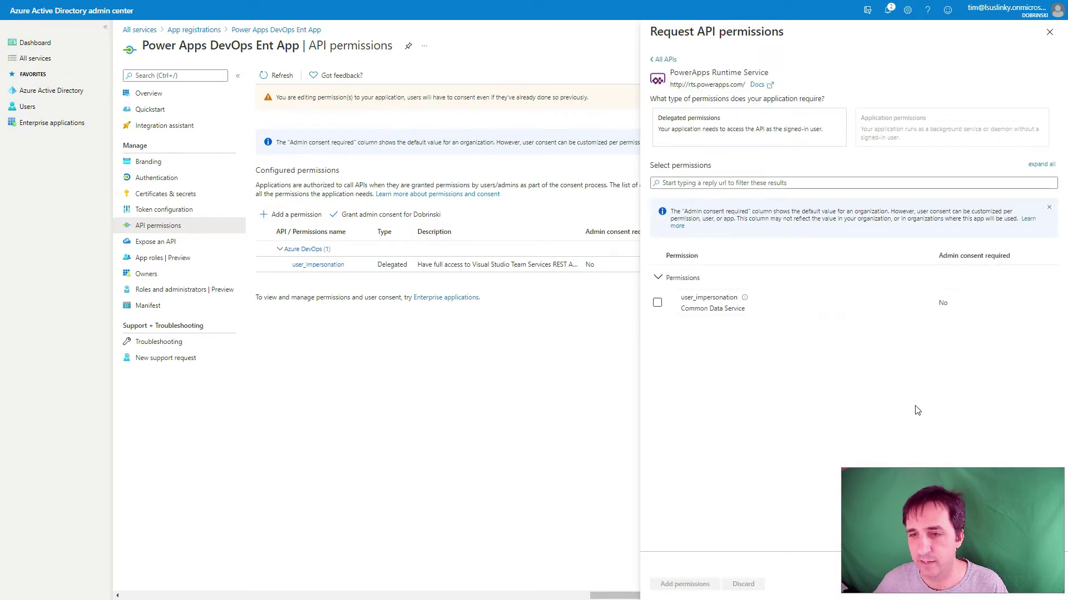
left_click(658, 303)
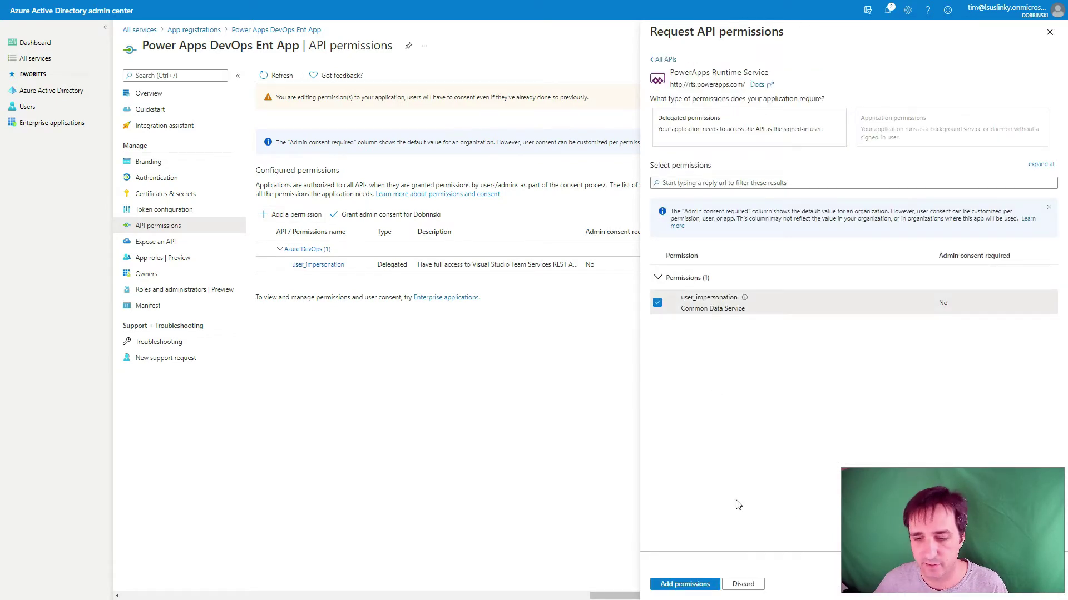
left_click(690, 583)
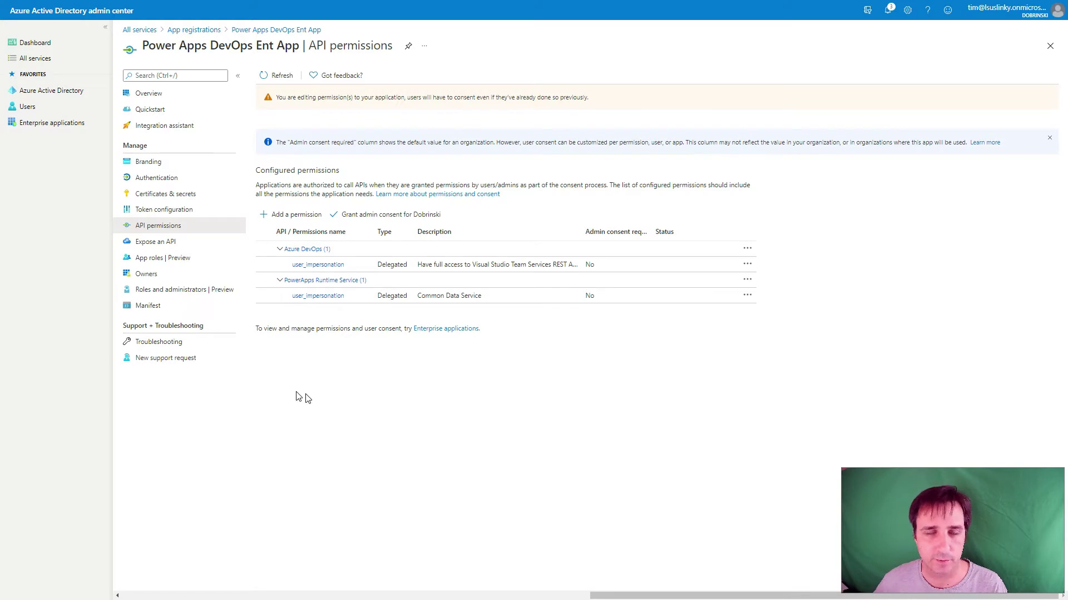
- Add a client secret described as "DevOpsSecret" that never expires to the app registration
left_click(154, 196)
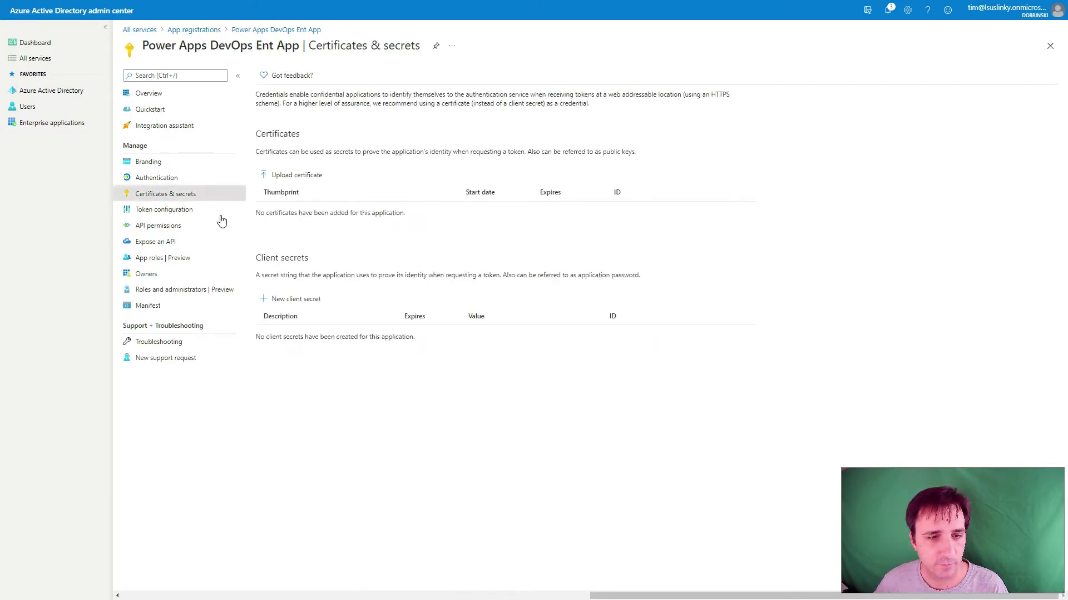
left_click(291, 303)
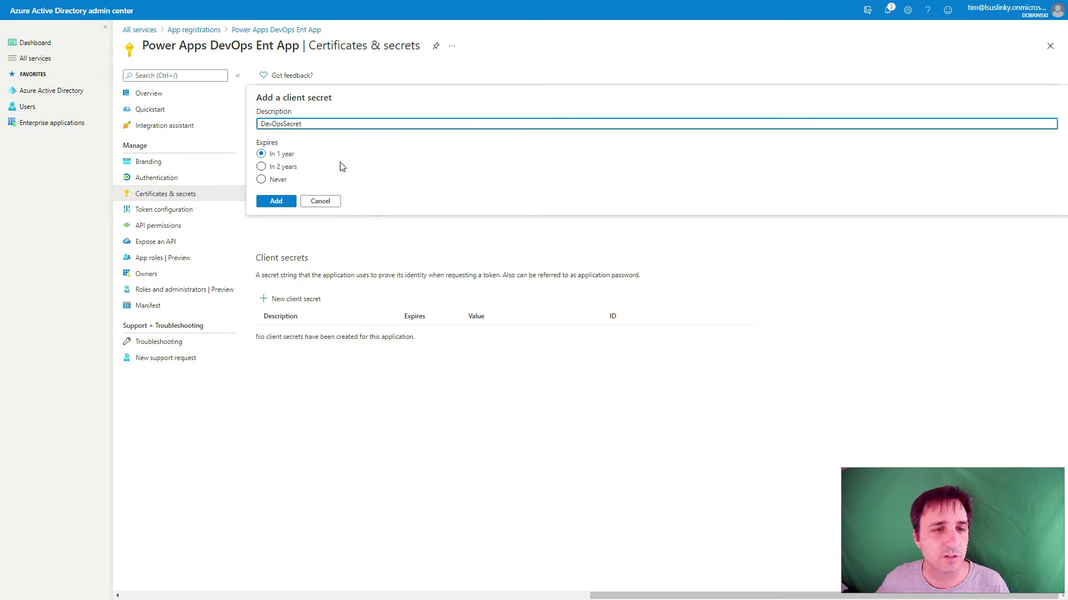
left_click(262, 180)
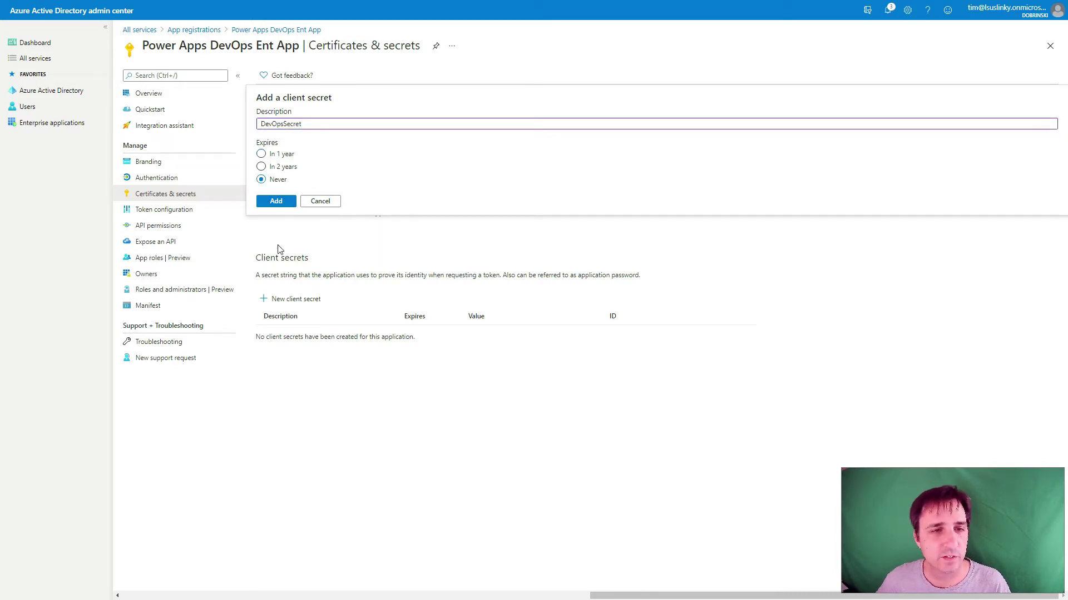
left_click(275, 203)
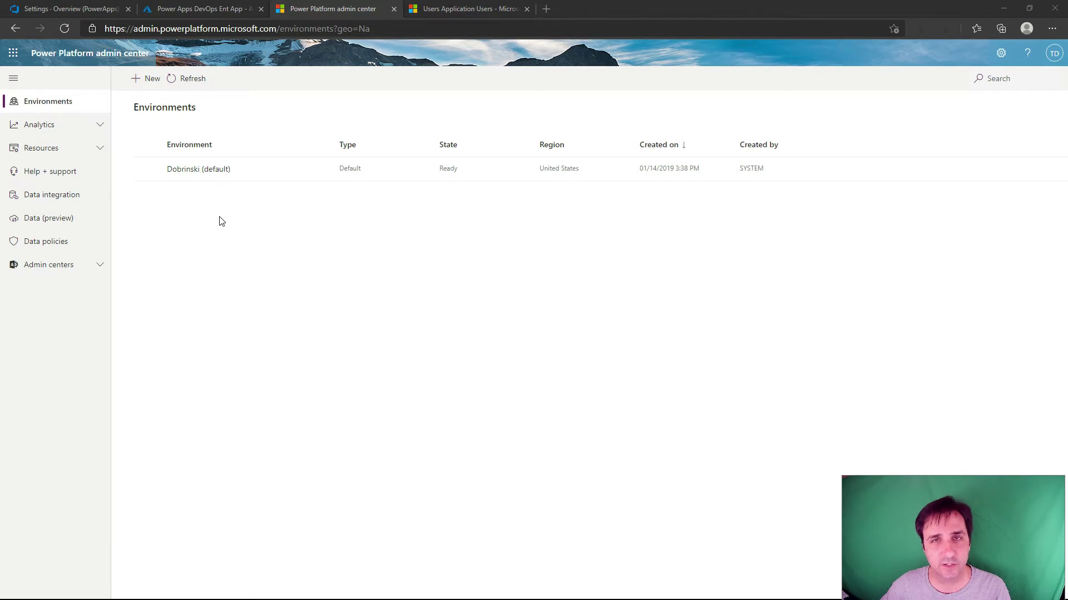
- In the Power Platform admin center, open the default environment's users for management in Dynamics 365
left_click(198, 168)
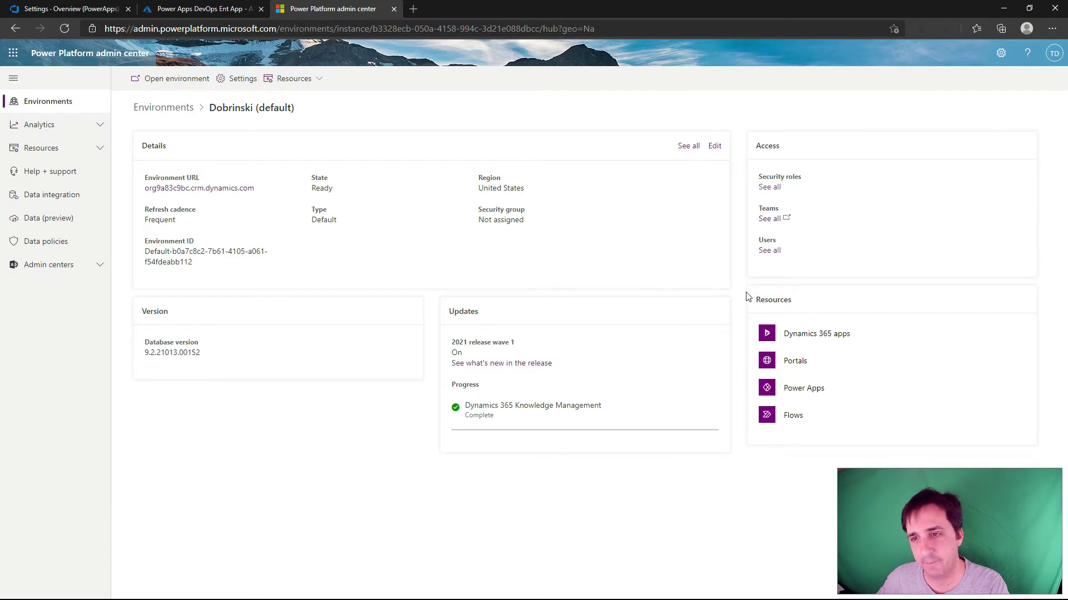
left_click(766, 252)
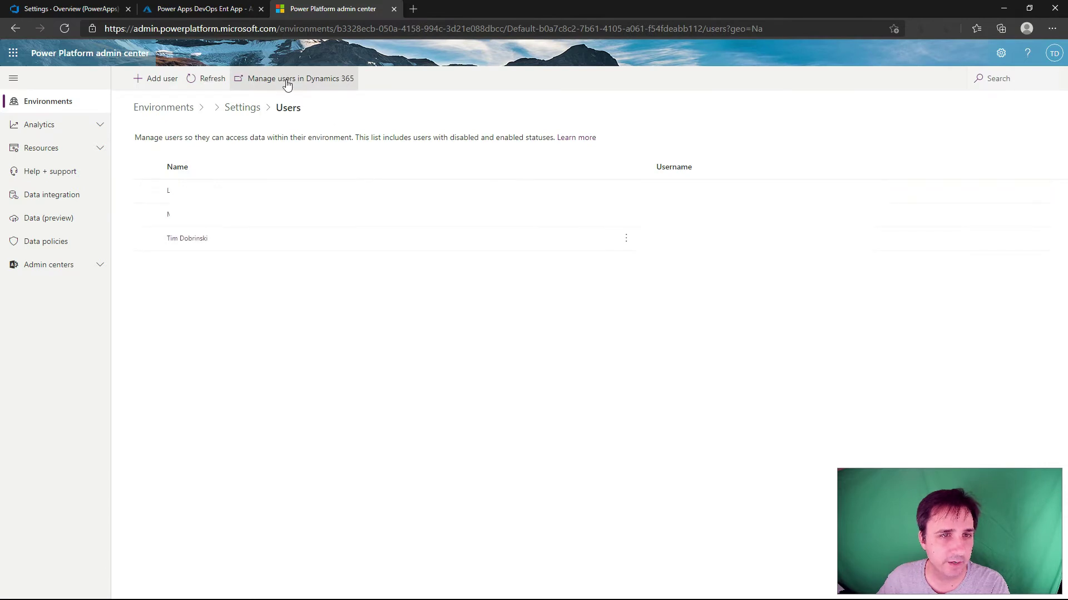
left_click(286, 80)
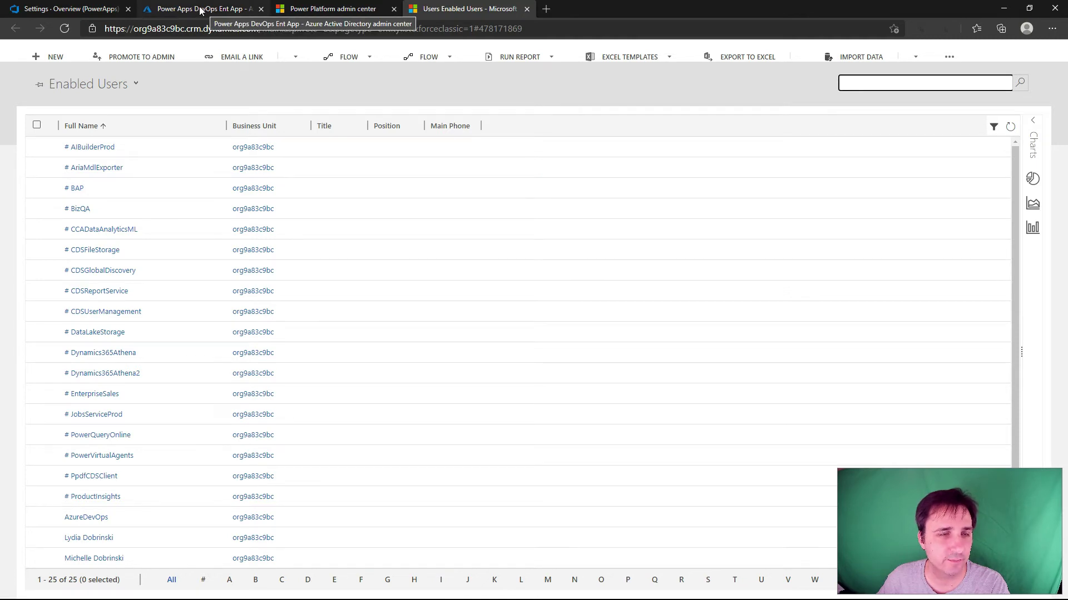
- Copy the application ID of Power Apps DevOps Ent App from Azure Active Directory and return to the Dynamics 365 user list
left_click(186, 10)
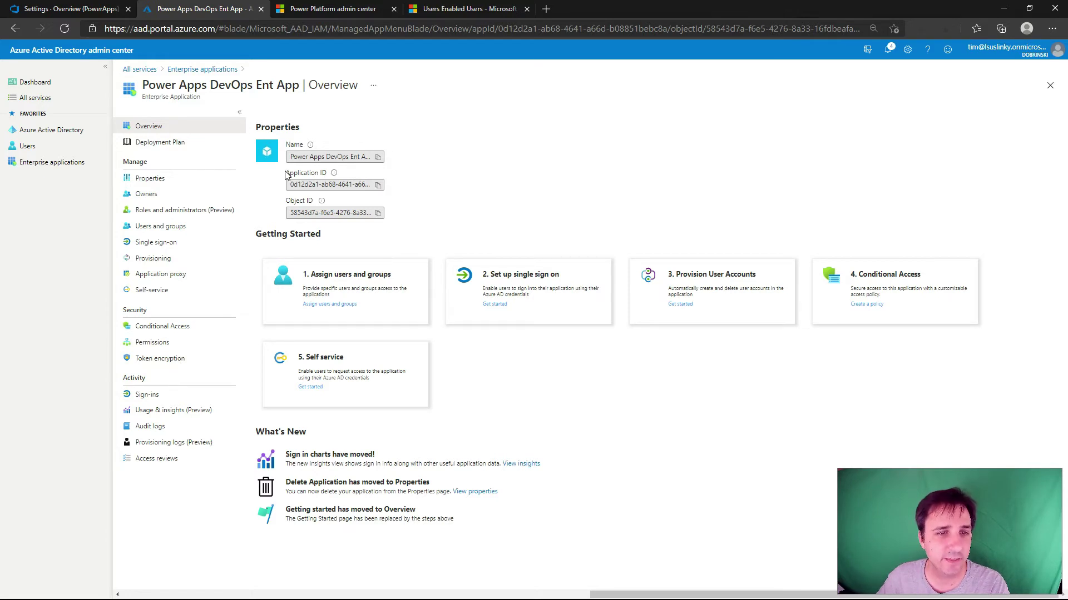
left_click(378, 186)
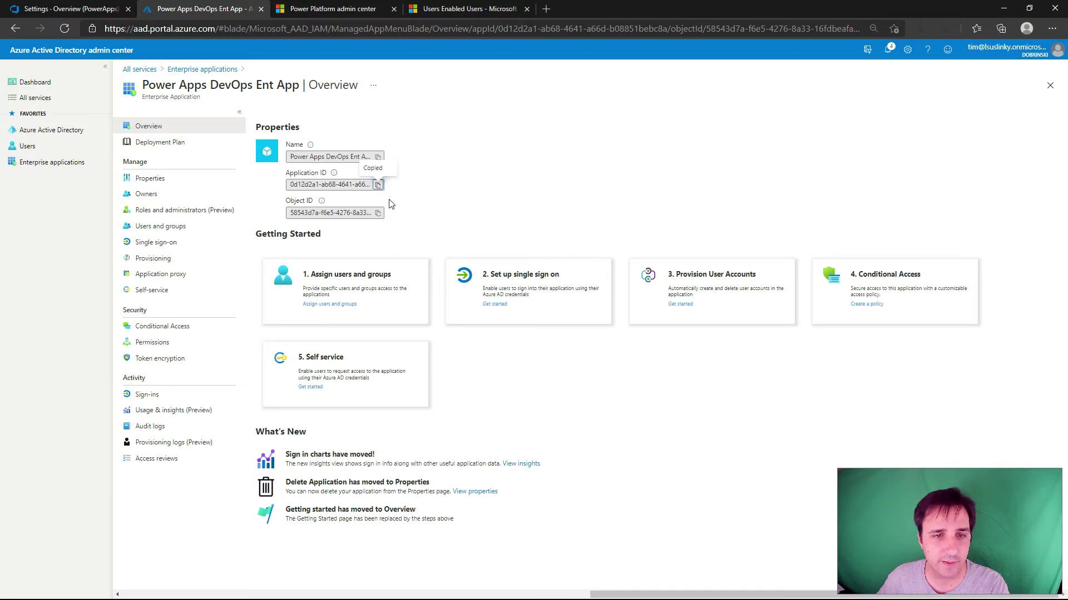
left_click(446, 9)
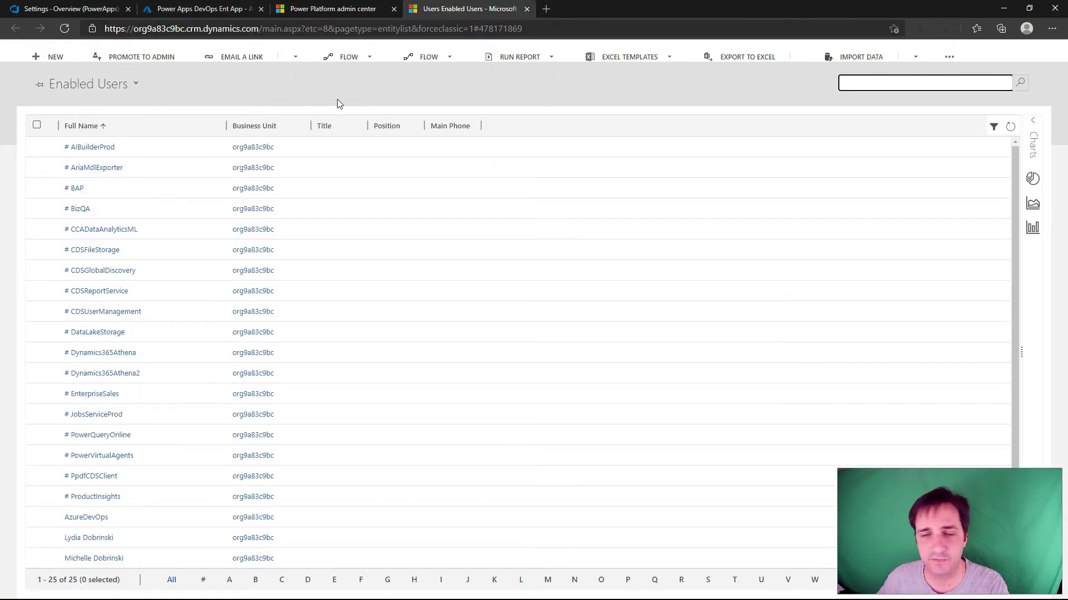
- Switch the user list to the Application Users view and start a new application user
left_click(134, 82)
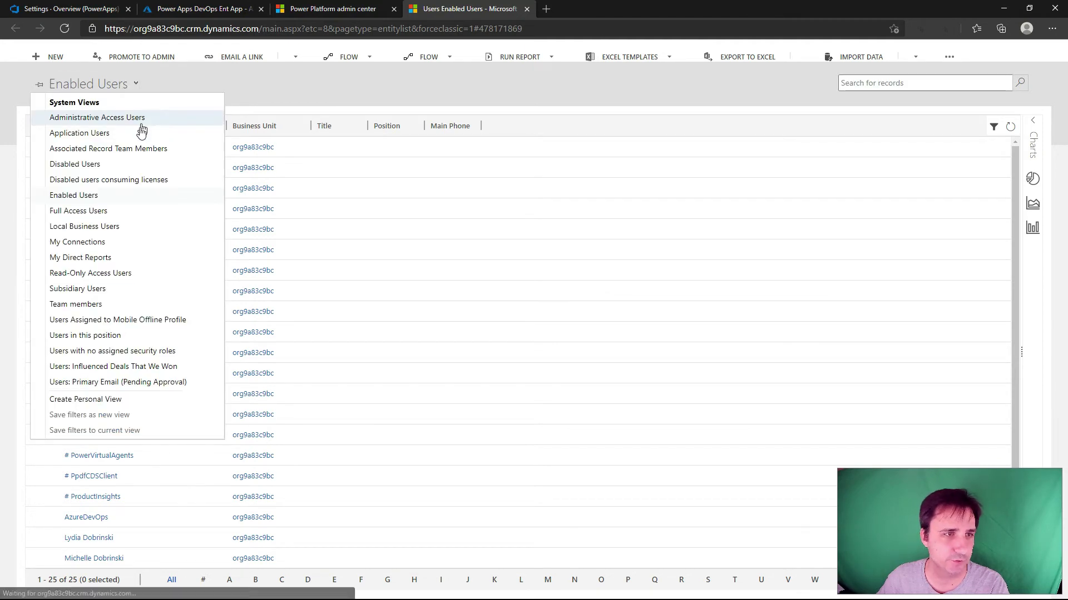
left_click(142, 133)
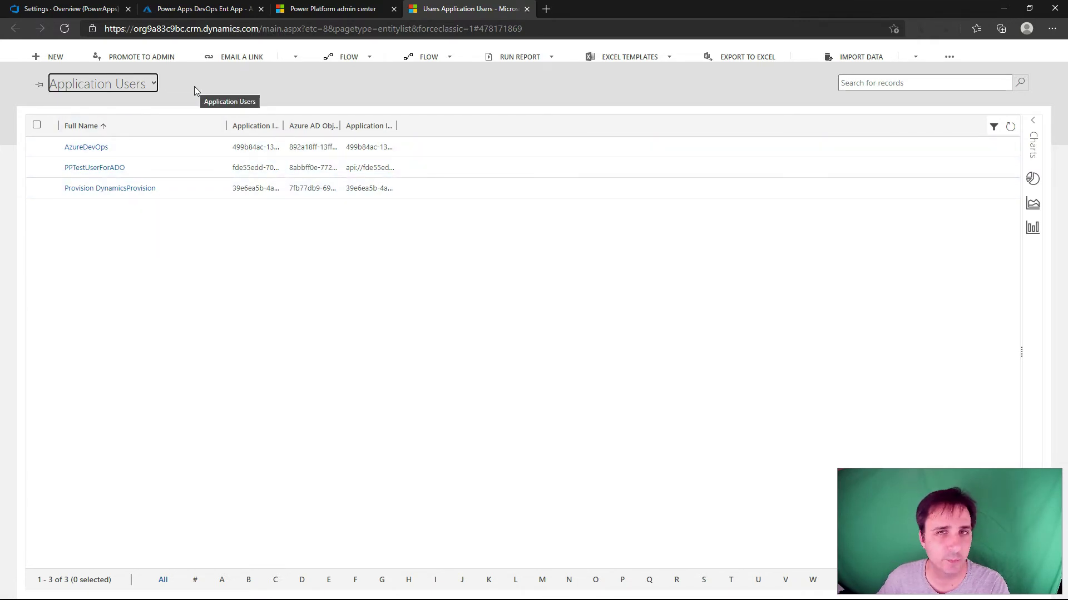
left_click(54, 59)
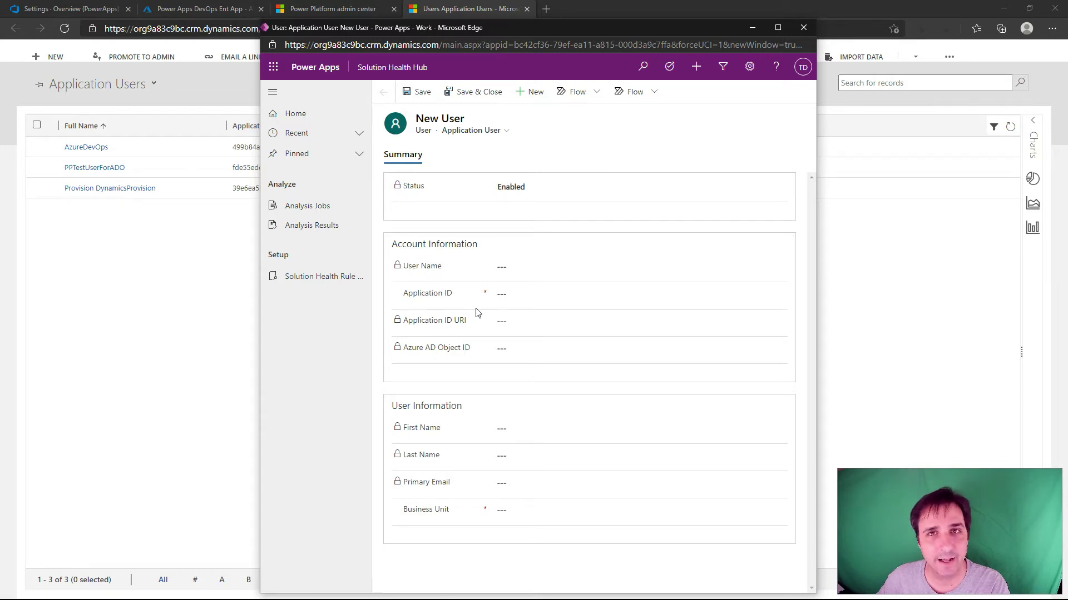
- Enter the copied application ID for the new application user, set the business unit to org9a83c9bc, and save and close the record
left_click(508, 296)
left_click(508, 297)
key("ctrl+v")
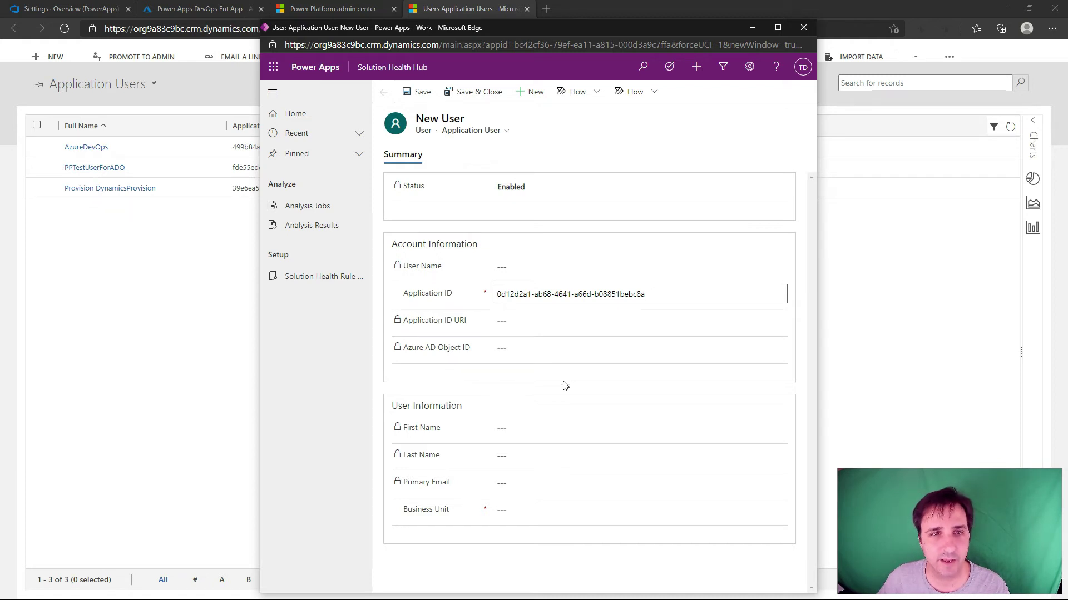
left_click(532, 519)
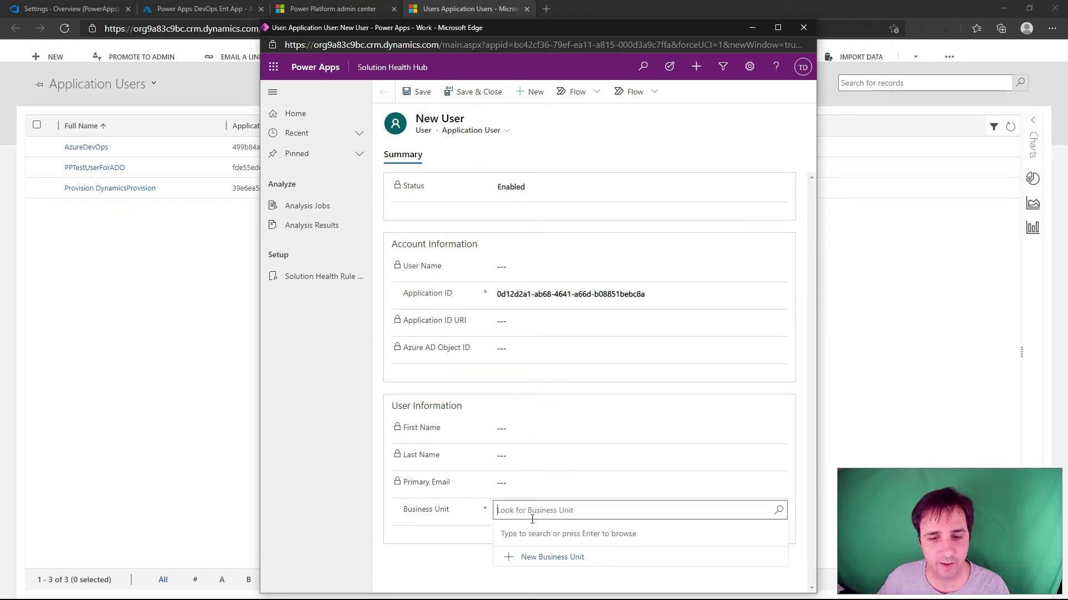
type("org")
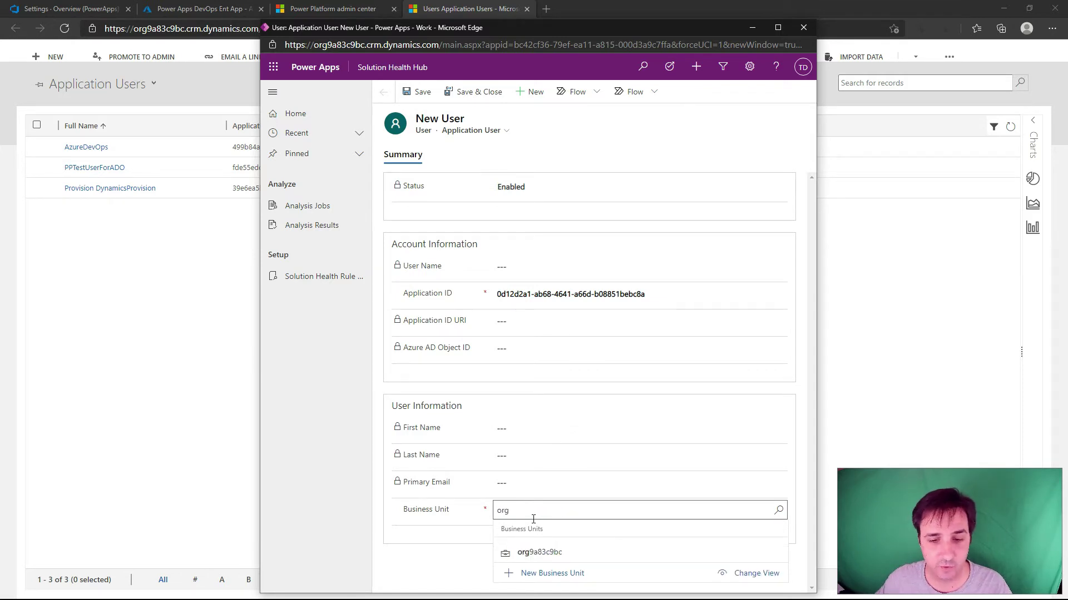
left_click(541, 556)
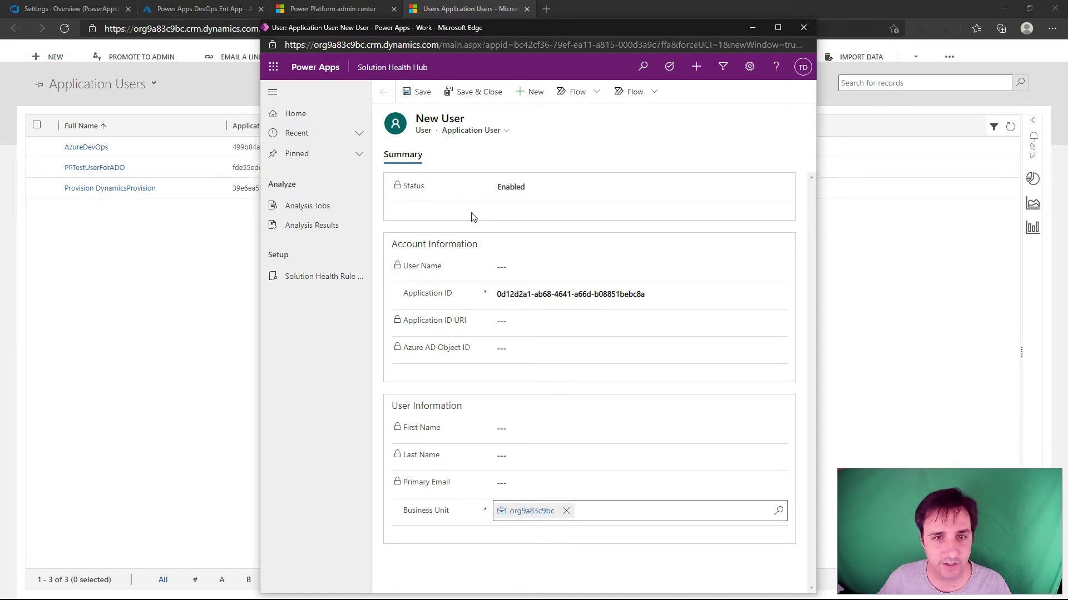
left_click(476, 93)
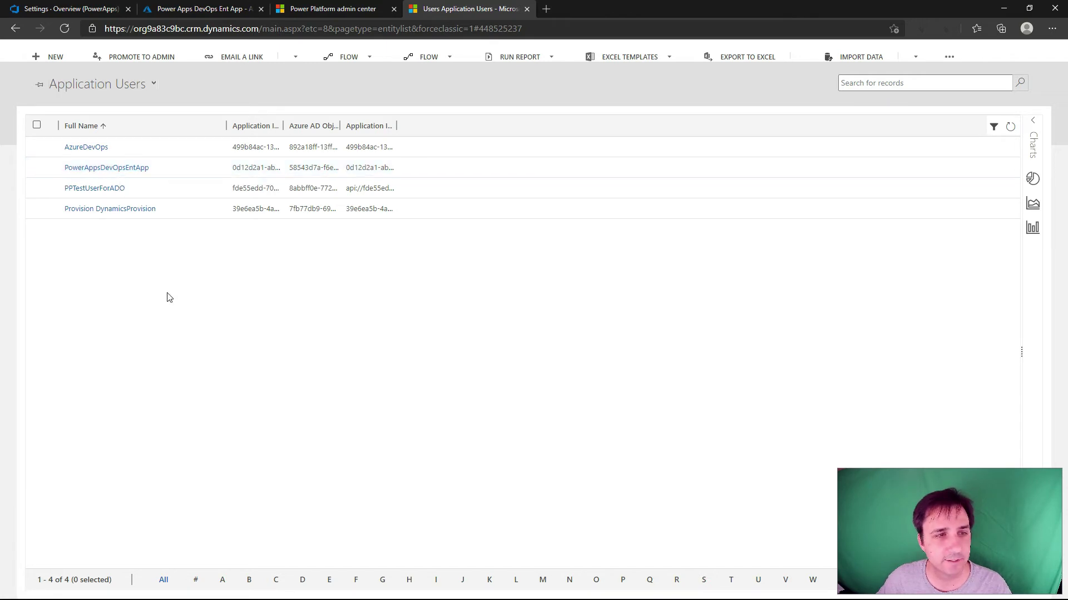
- Assign the System Administrator security role to the PowerAppsDevOpsEntApp application user
left_click(37, 167)
left_click(475, 59)
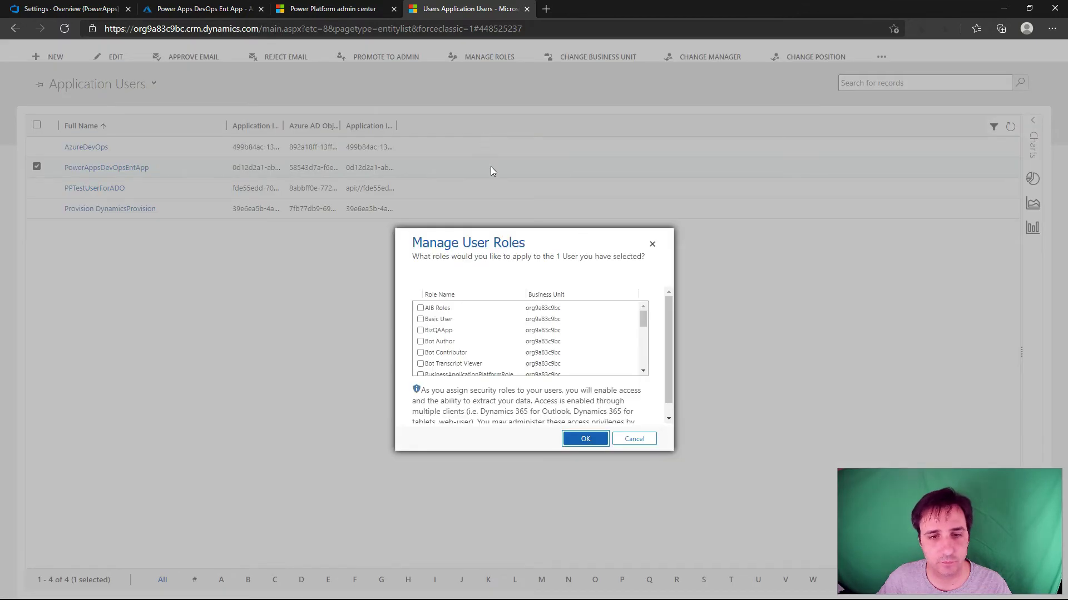
left_click_drag(643, 317, 629, 374)
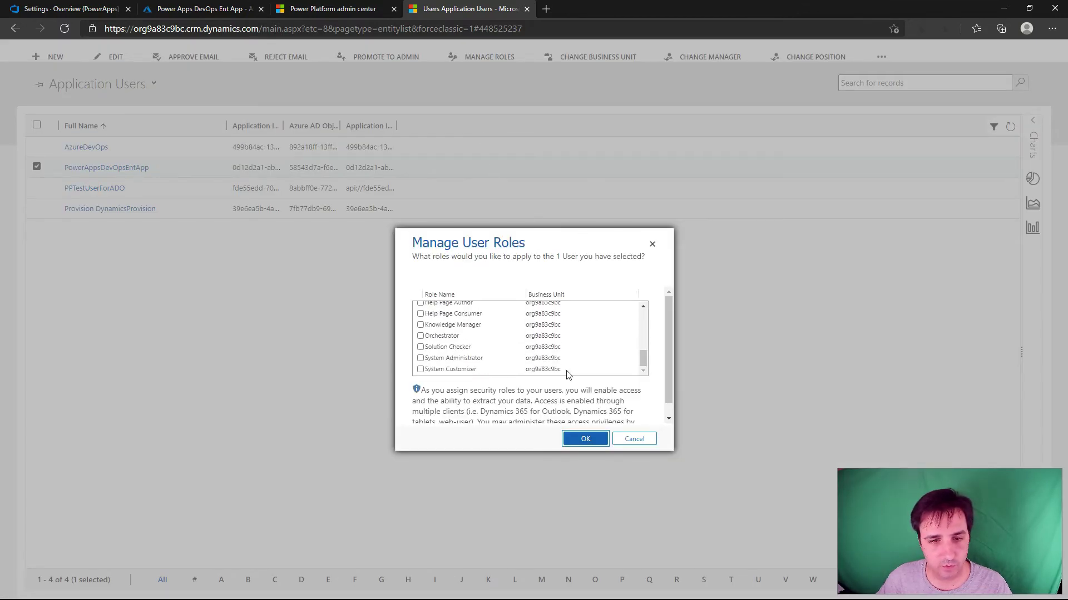
left_click(421, 359)
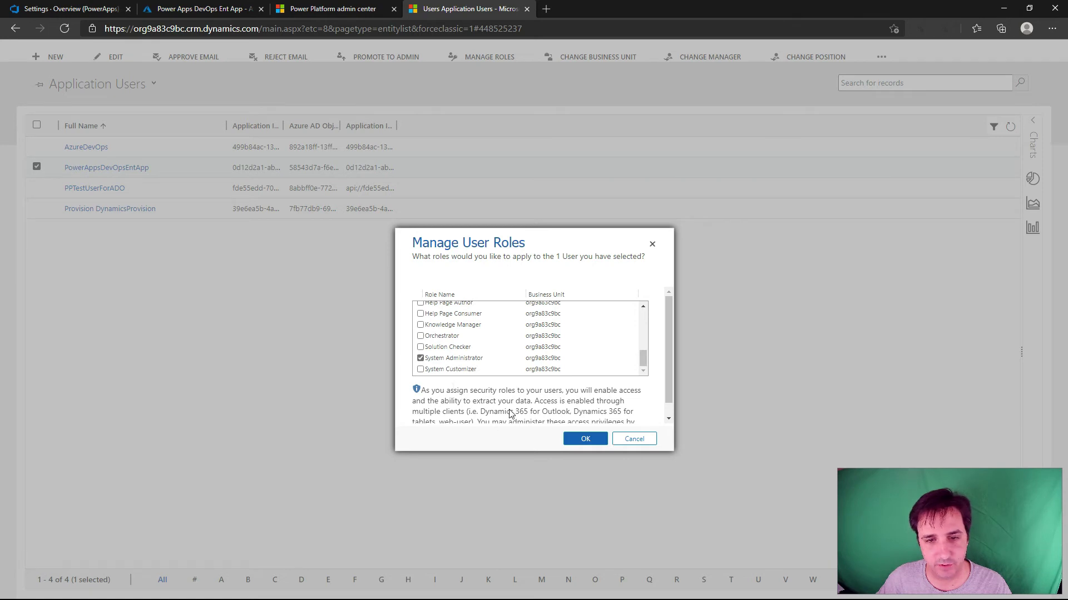
left_click(583, 440)
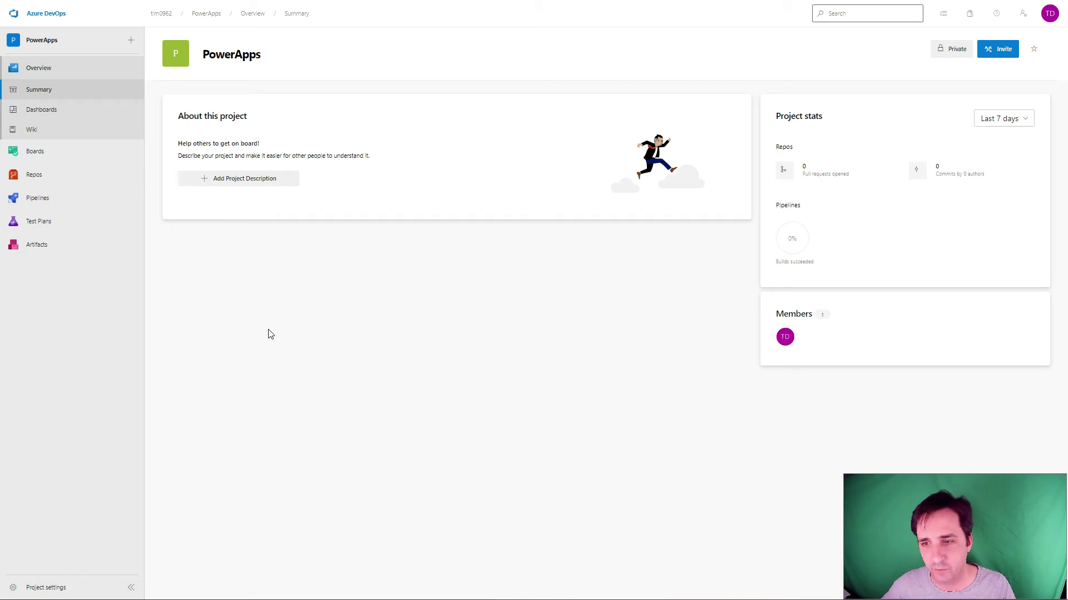
- In the settings of the PowerApps project in Azure DevOps, start a new service connection of type Power Platform
left_click(44, 590)
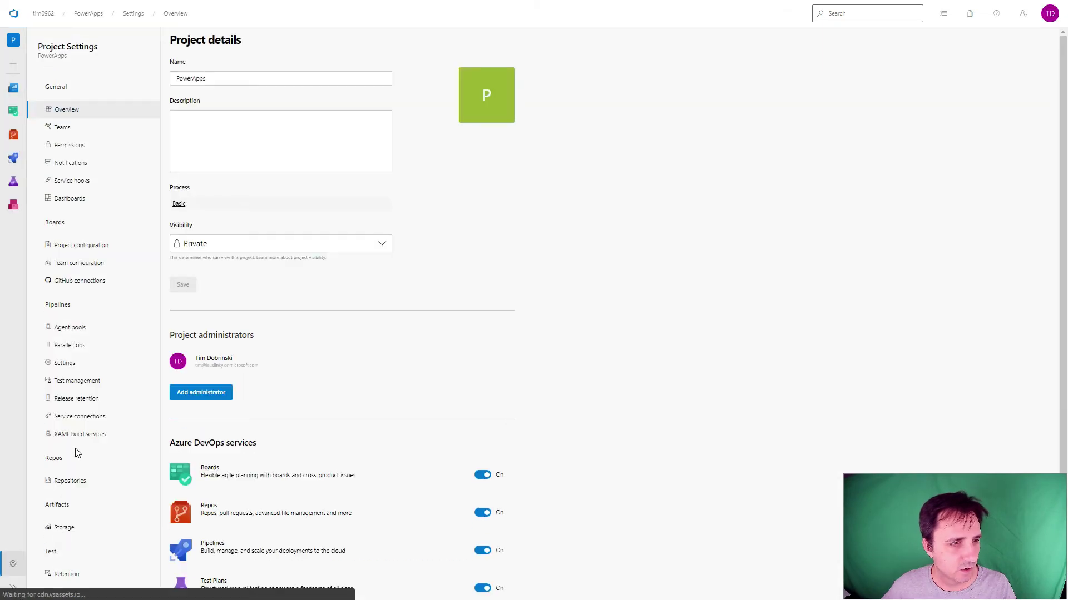
left_click(80, 418)
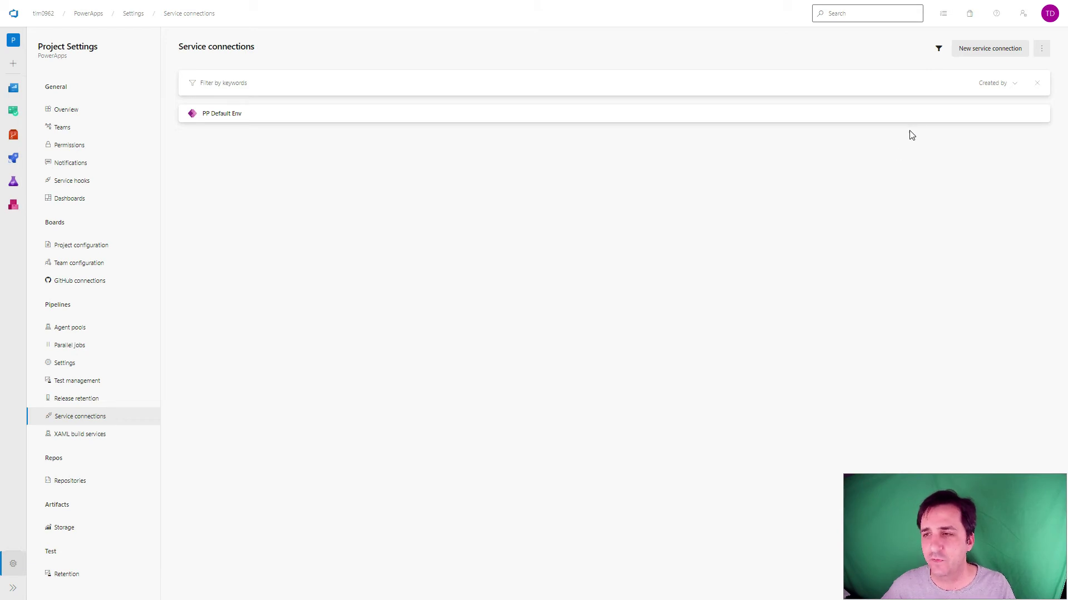
left_click(979, 49)
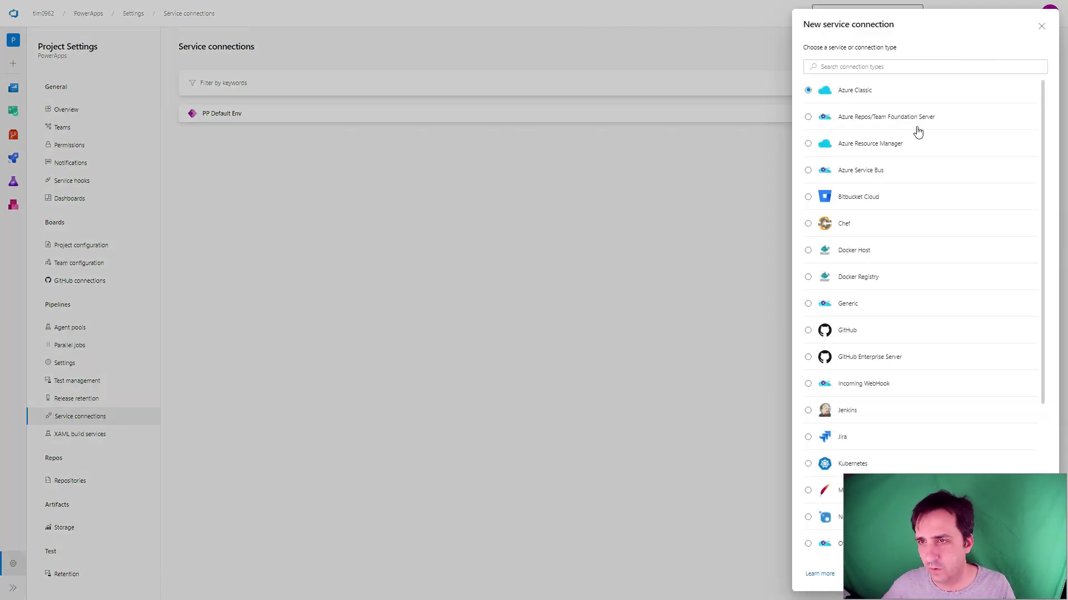
scroll(883, 210, "down", 4)
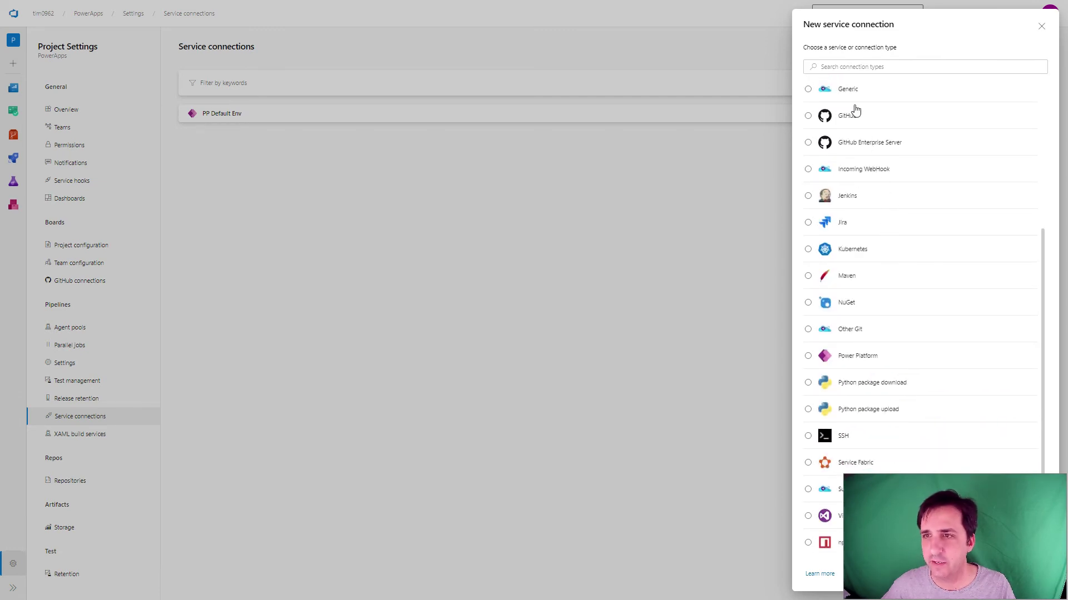
left_click(808, 356)
left_click_drag(883, 479, 211, 479)
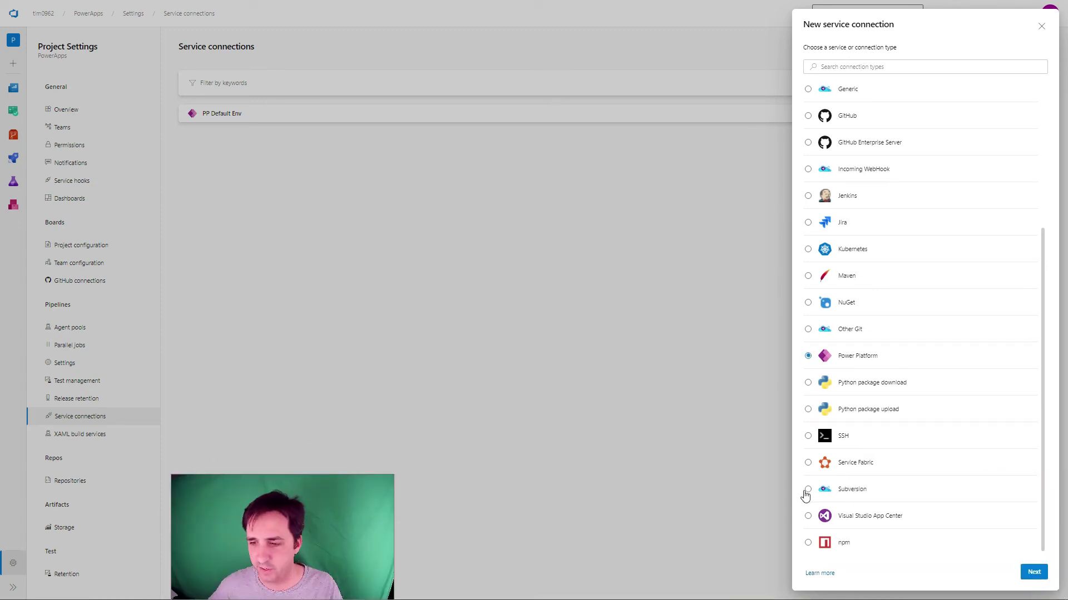
left_click(1030, 572)
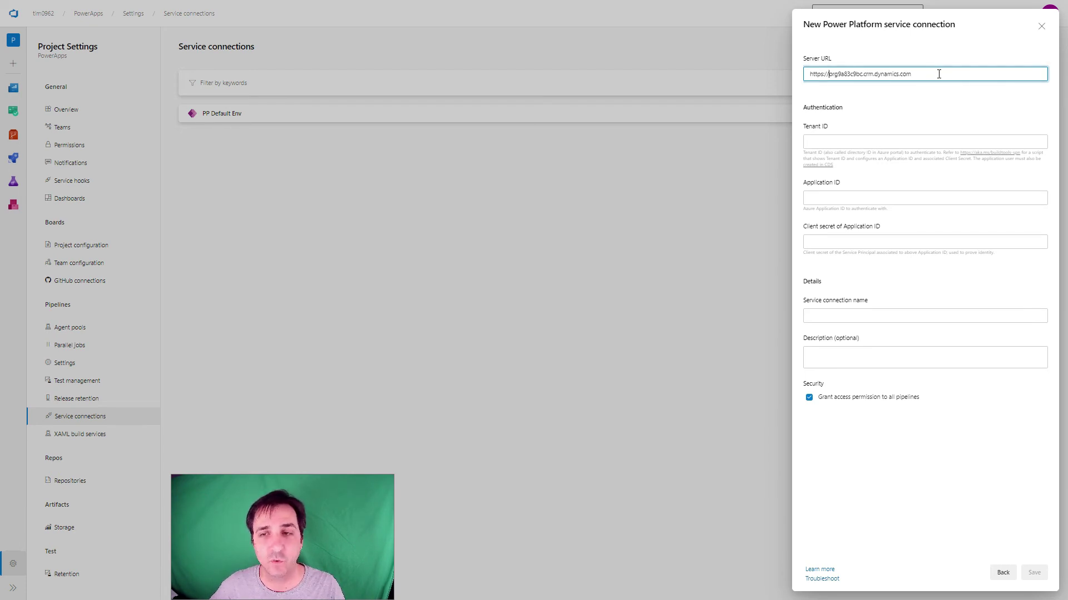
- Copy the tenant ID from the Azure Active Directory tenant properties and paste it as the Tenant ID of the new Azure DevOps service connection
mouse_move(334, 9)
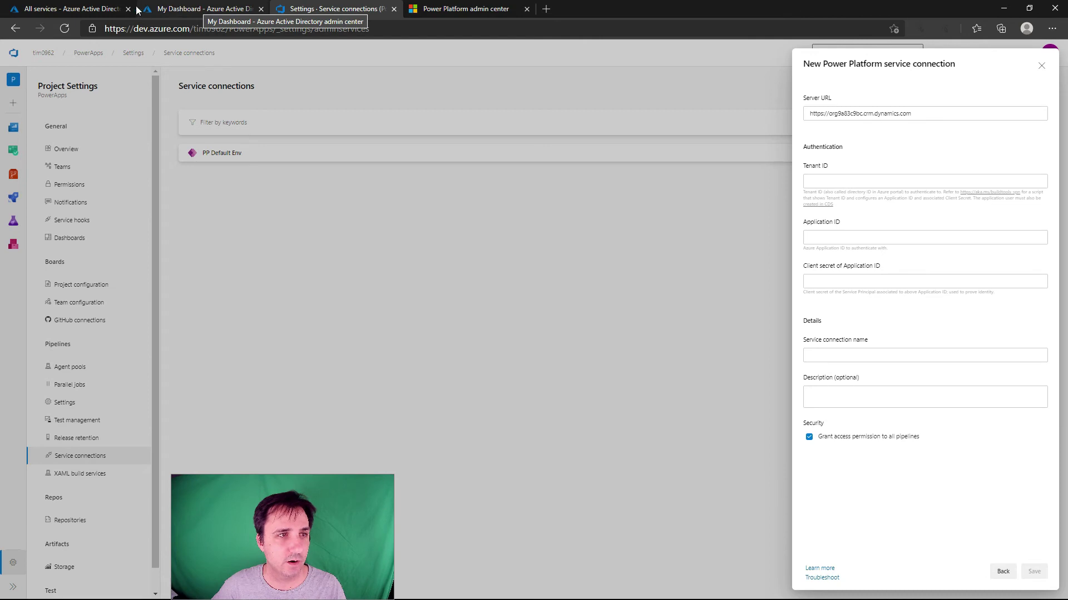
left_click(92, 10)
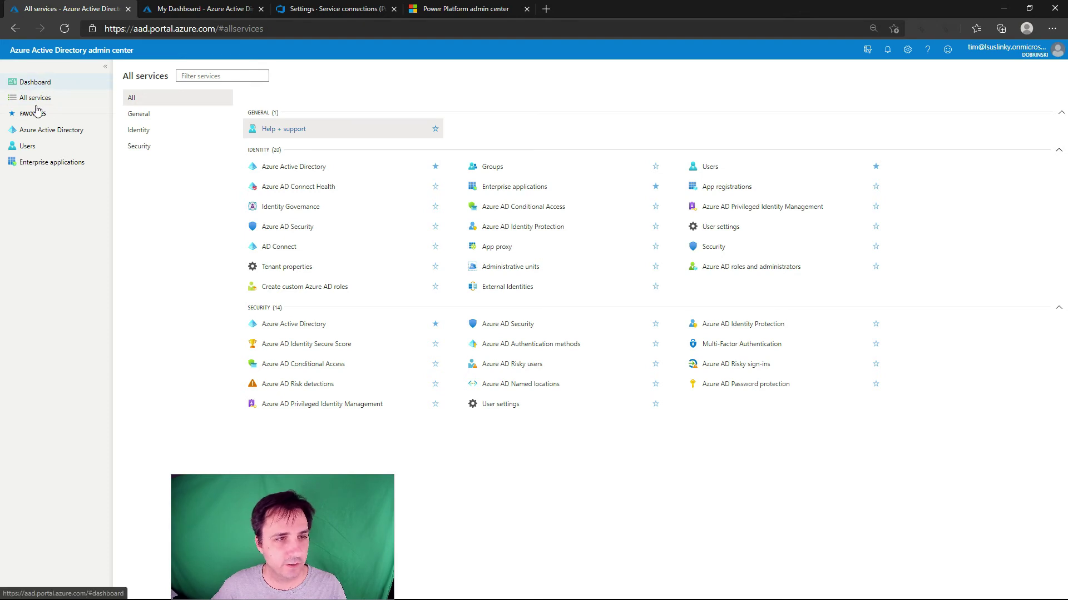
left_click(290, 268)
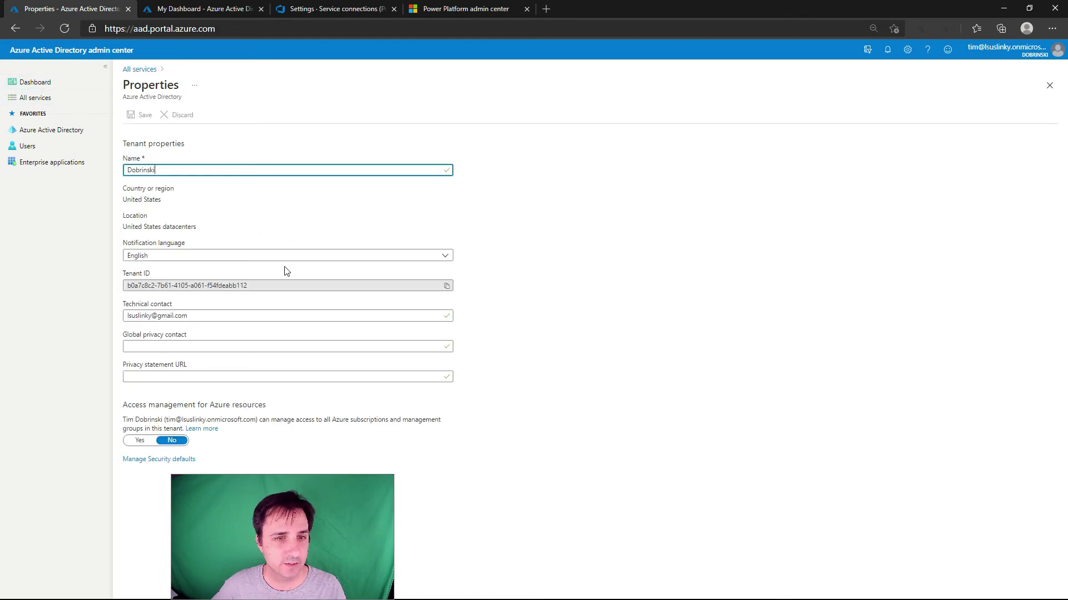
left_click(446, 286)
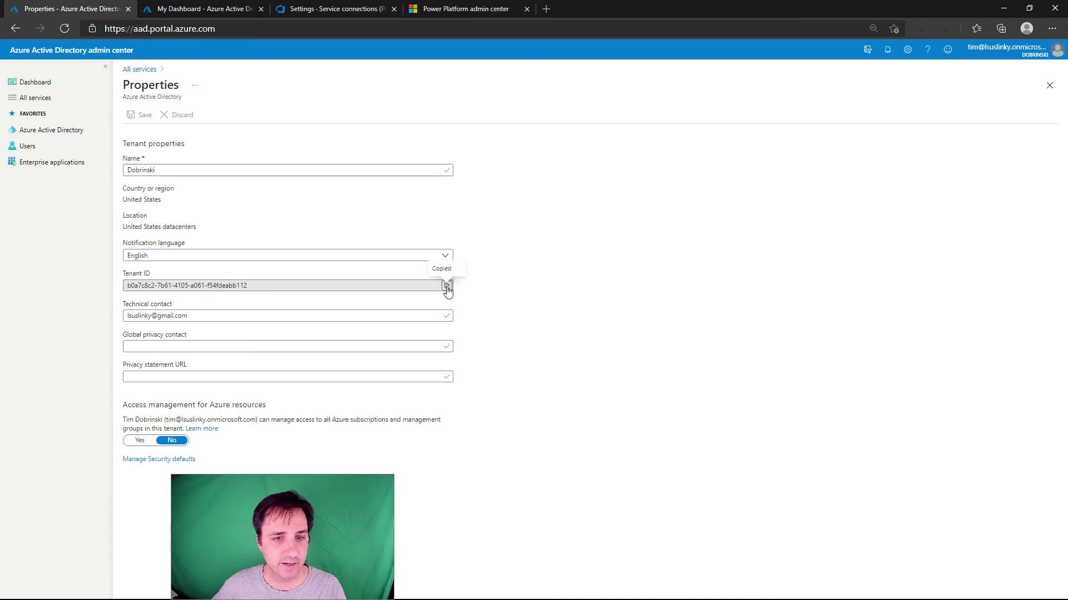
left_click(458, 9)
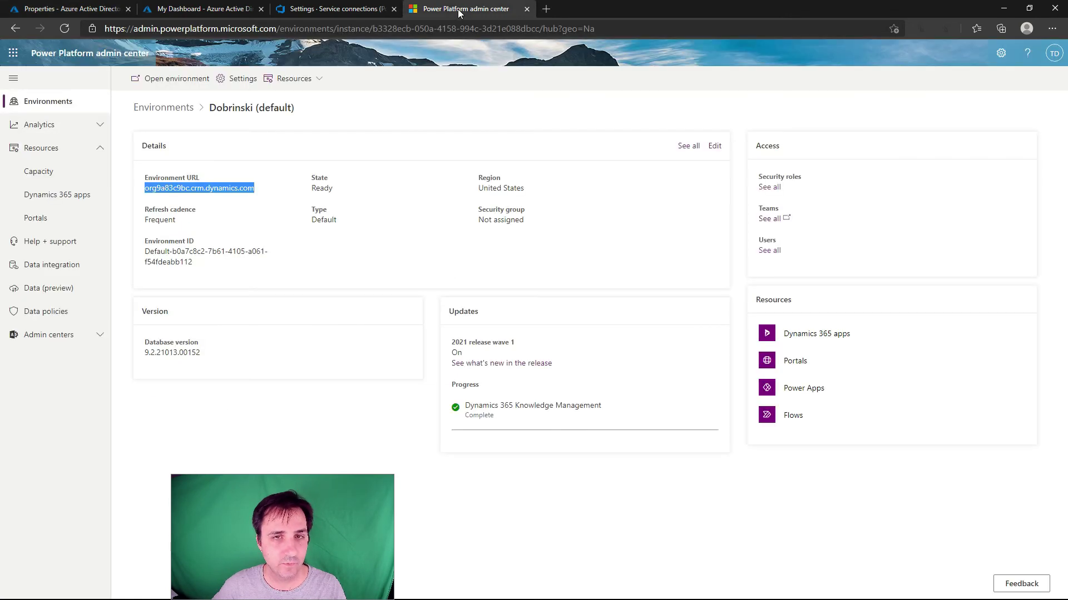
left_click(345, 9)
left_click(928, 179)
key("ctrl+v")
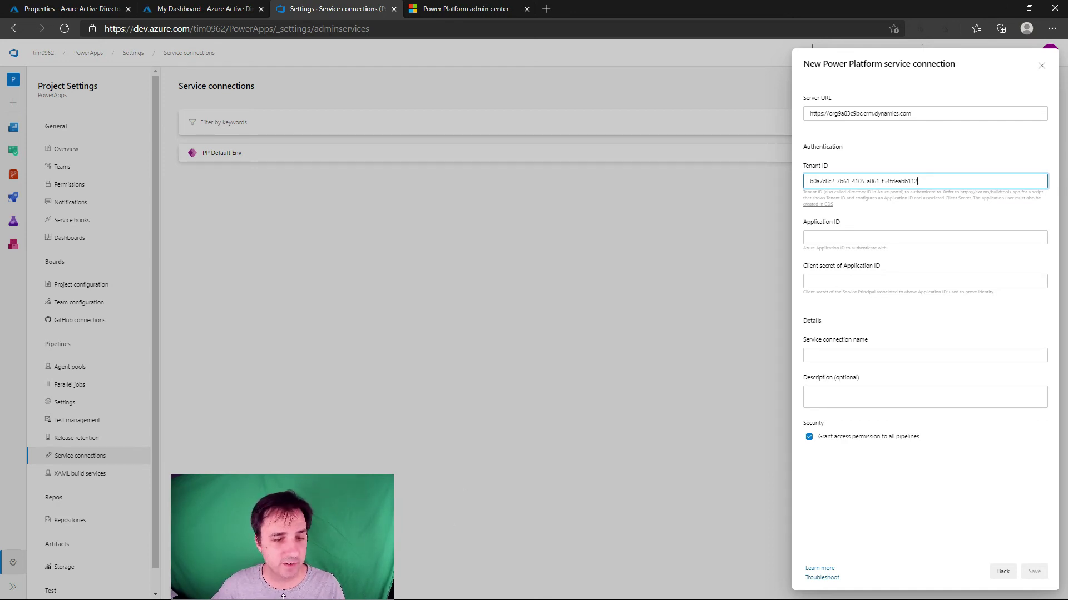
- Paste the application ID and its client secret into the authentication details of the Power Platform service connection
left_click(834, 237)
key("ctrl+v")
left_click(837, 282)
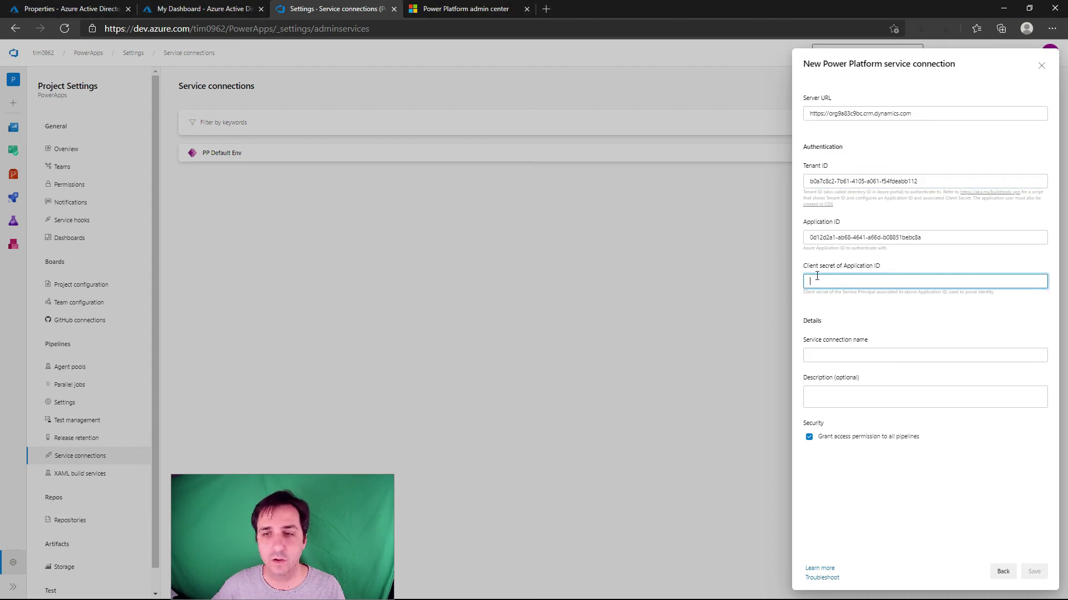
key("ctrl+v")
- Name the service connection "Default PA Environment Connections" and save it
left_click(850, 357)
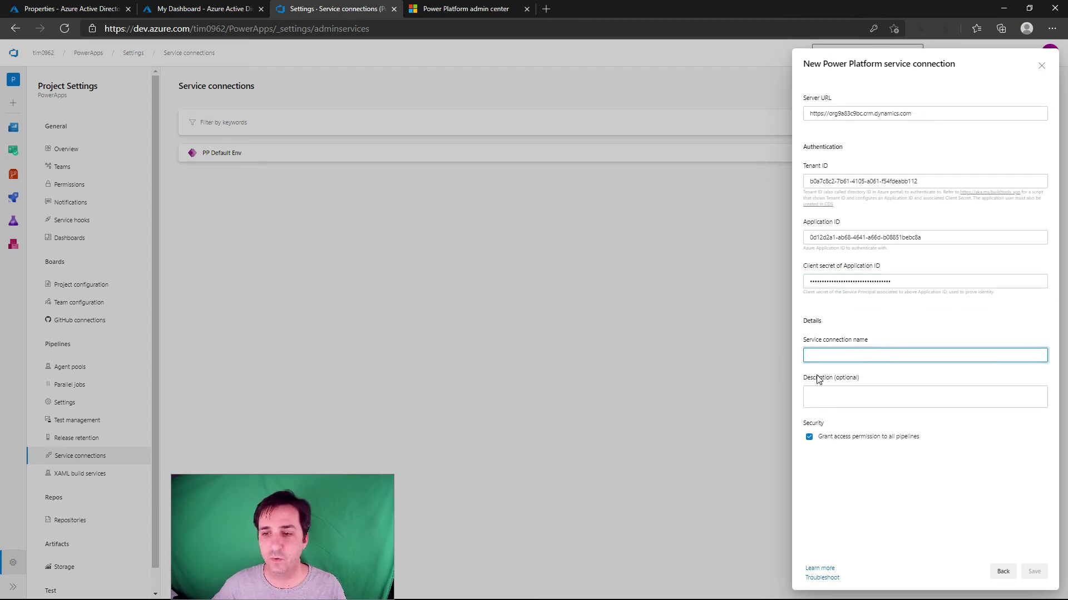
type("Default ")
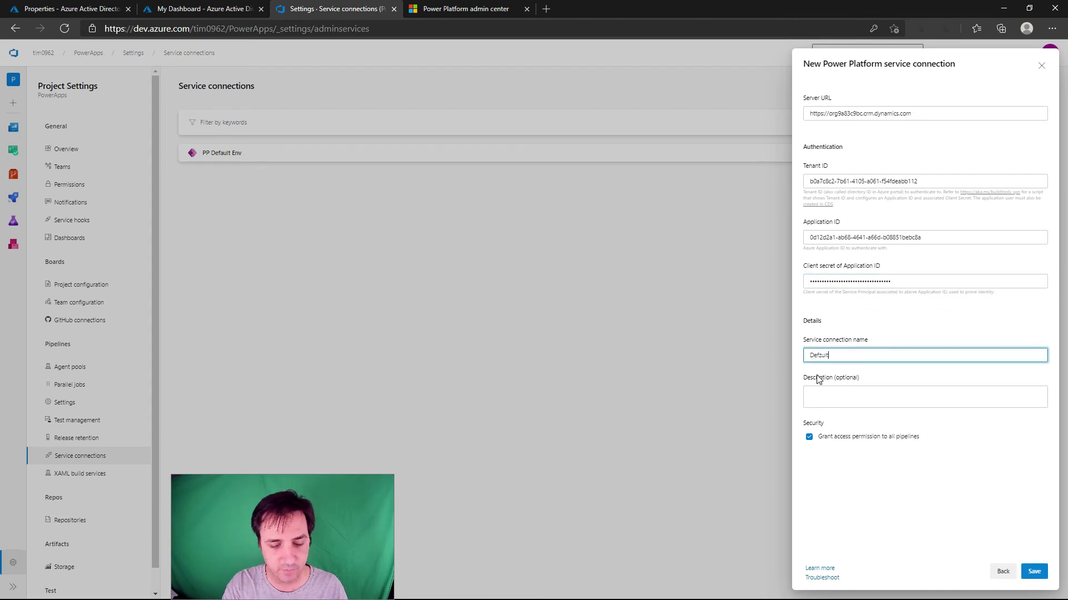
type("PA En")
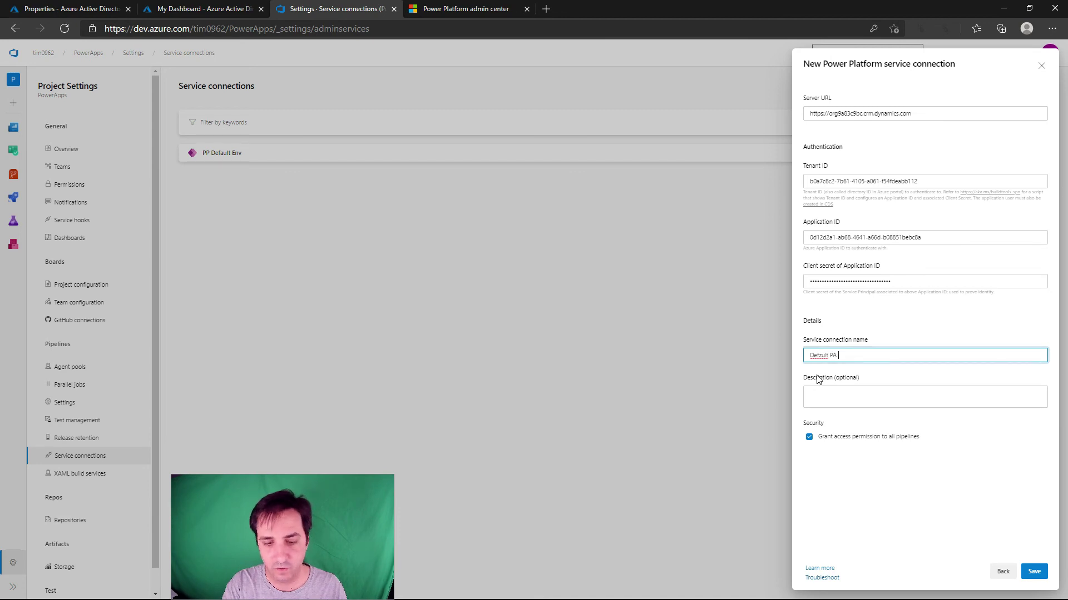
key("BackSpace")
key("BackSpace")
key("BackSpace")
key("BackSpace")
key("BackSpace")
key("BackSpace")
key("BackSpace")
key("BackSpace")
key("BackSpace")
key("BackSpace")
type("ault PA")
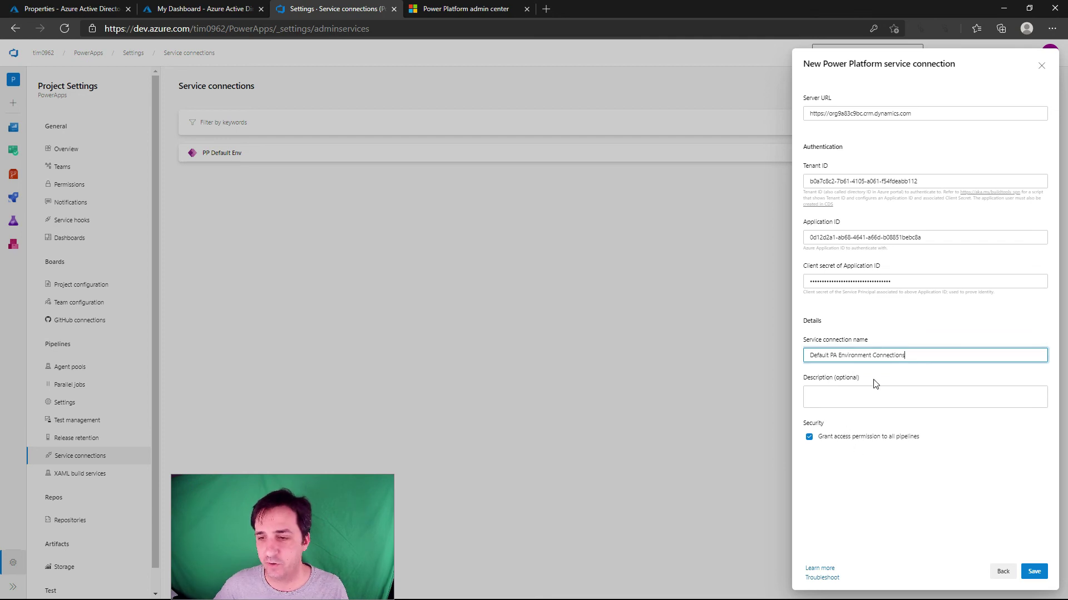
left_click(1029, 572)
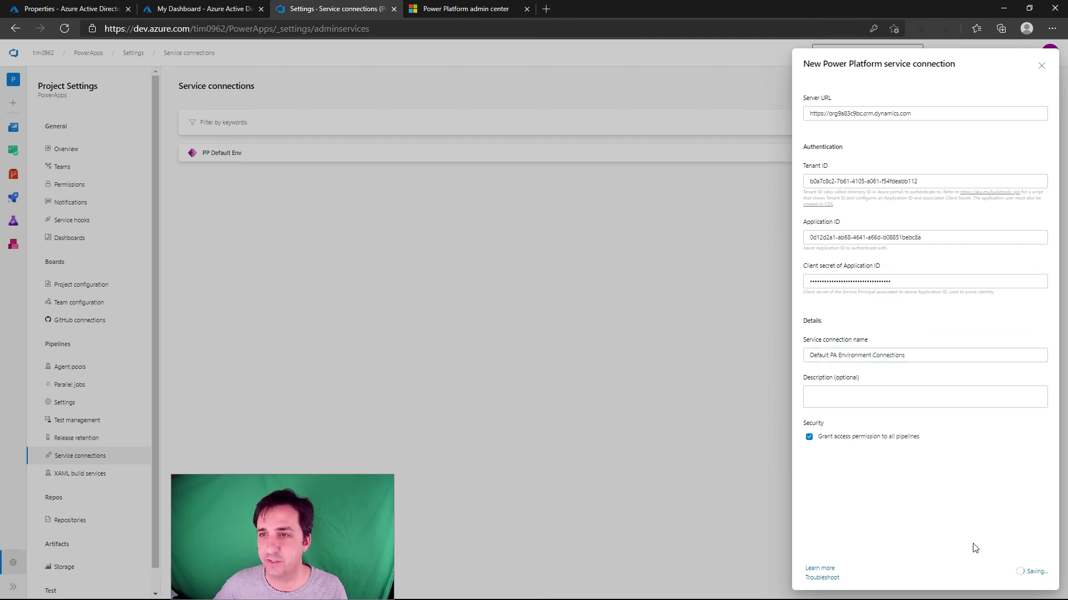